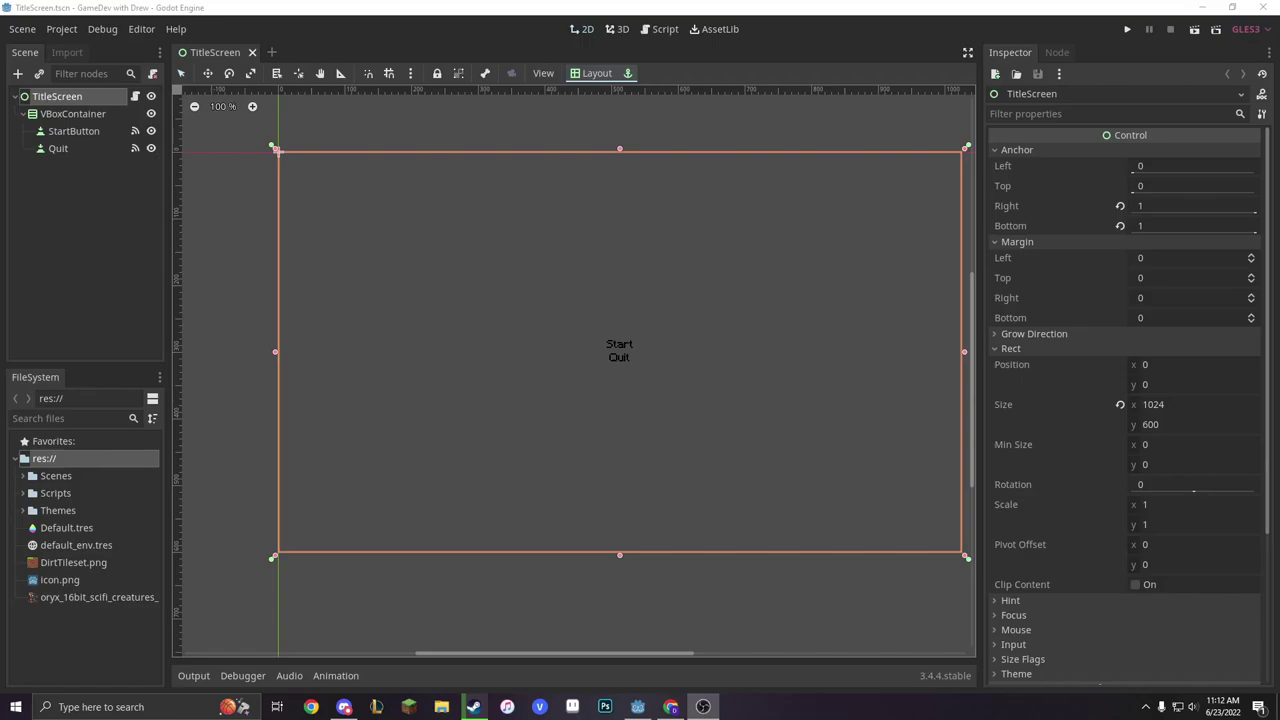
# Step: Check the channel analytics page, then move the browser aside to reveal the Godot editor
pyautogui.click(670, 707)
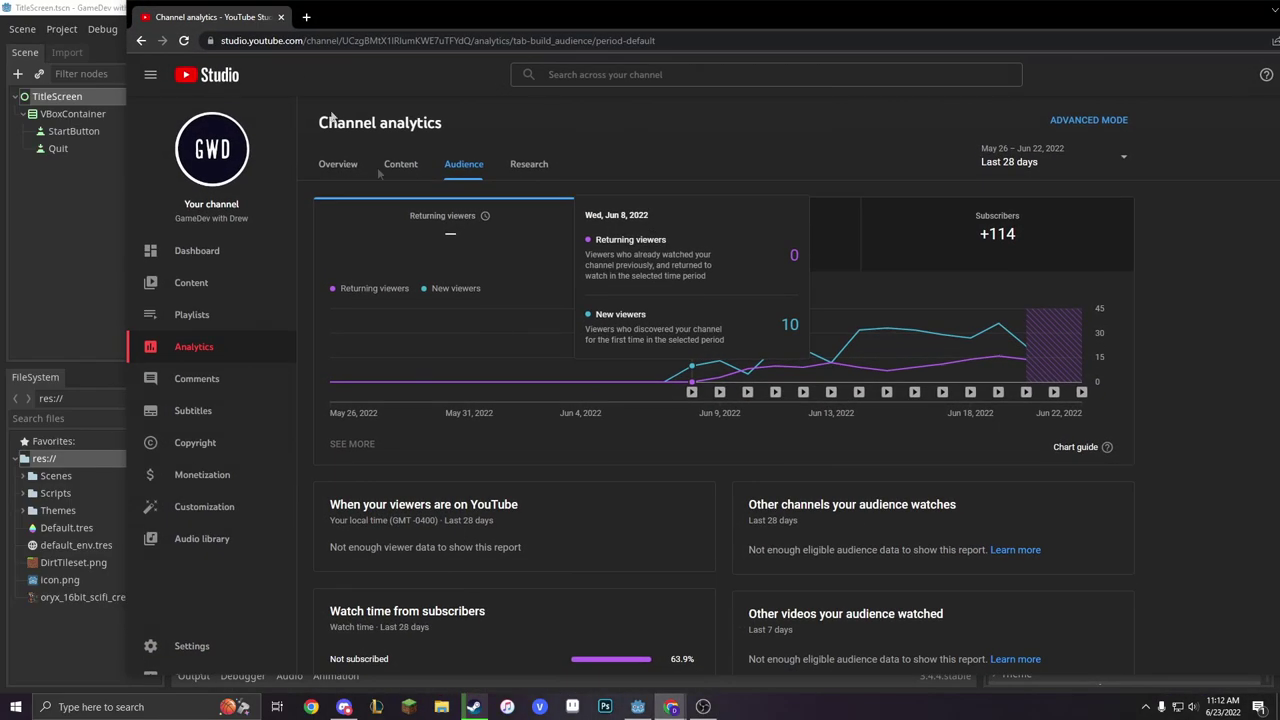
pyautogui.scroll(-3, 670, 399)
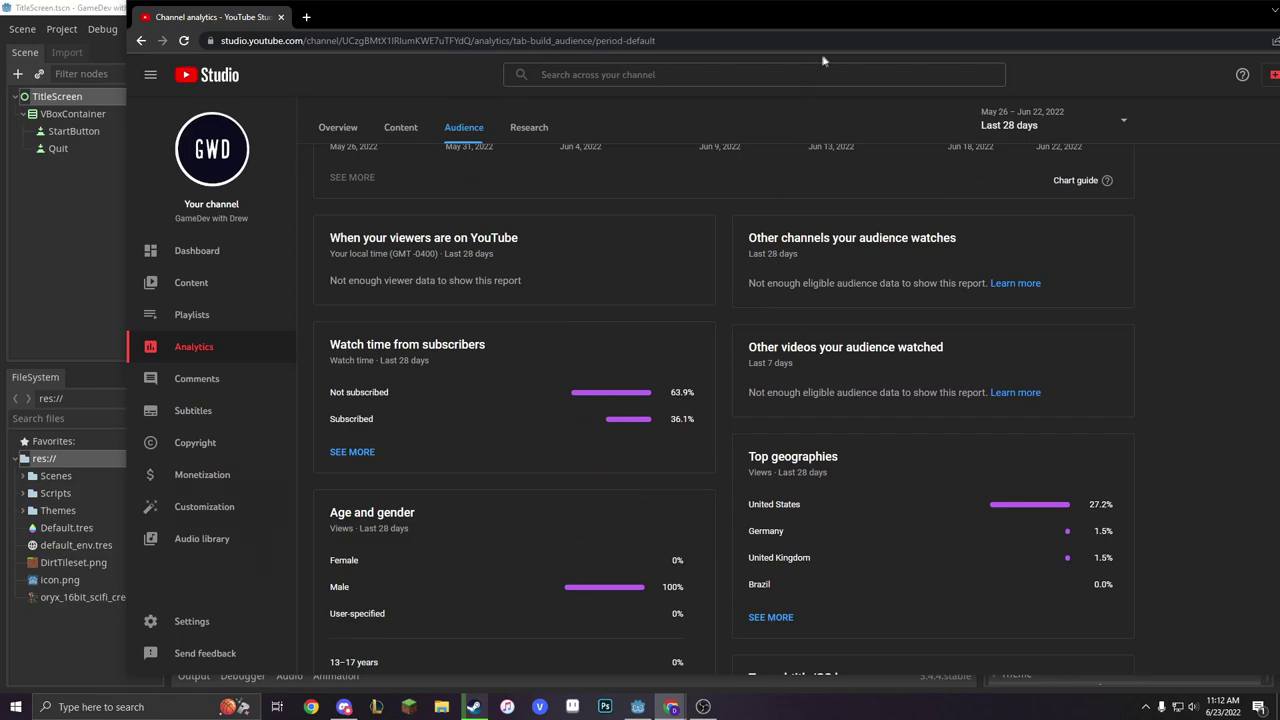
pyautogui.moveTo(836, 30); pyautogui.dragTo(1279, 30)
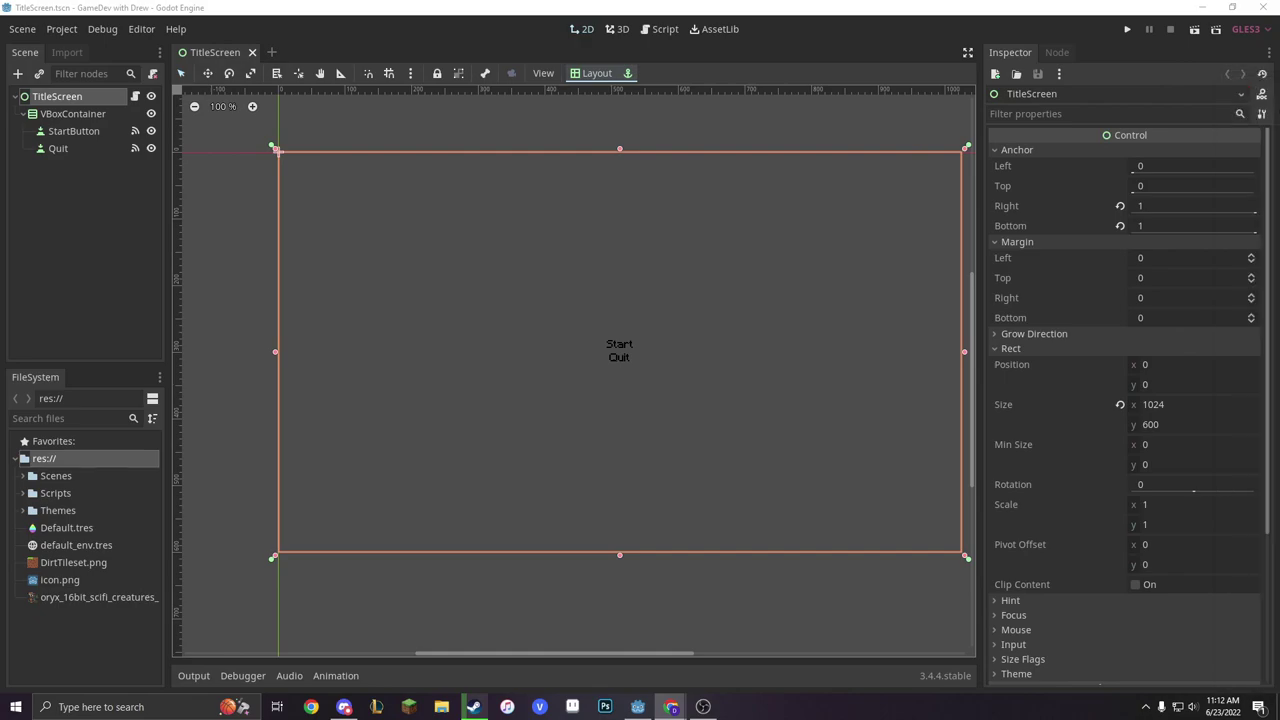
# Step: Test-run the game with F5, firing left and right to raise the score to 2, then close it
pyautogui.press('F5')
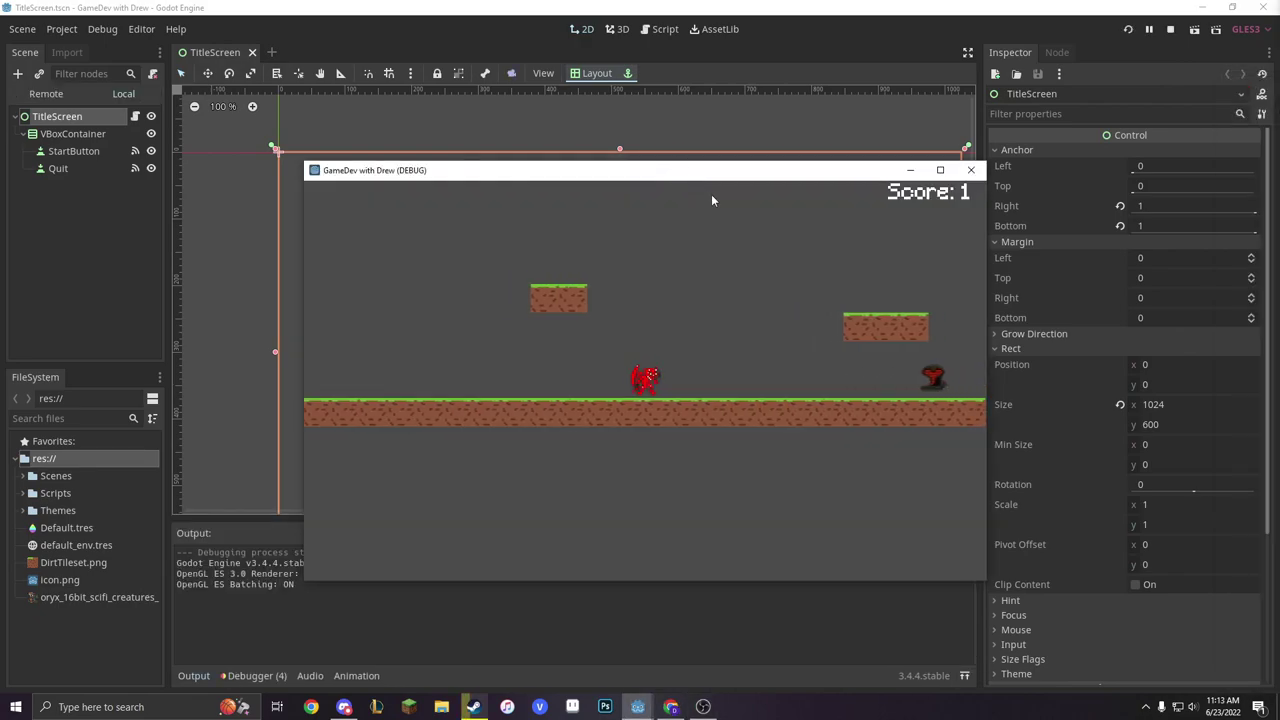
pyautogui.press('space')
pyautogui.press('Left')
pyautogui.press('space')
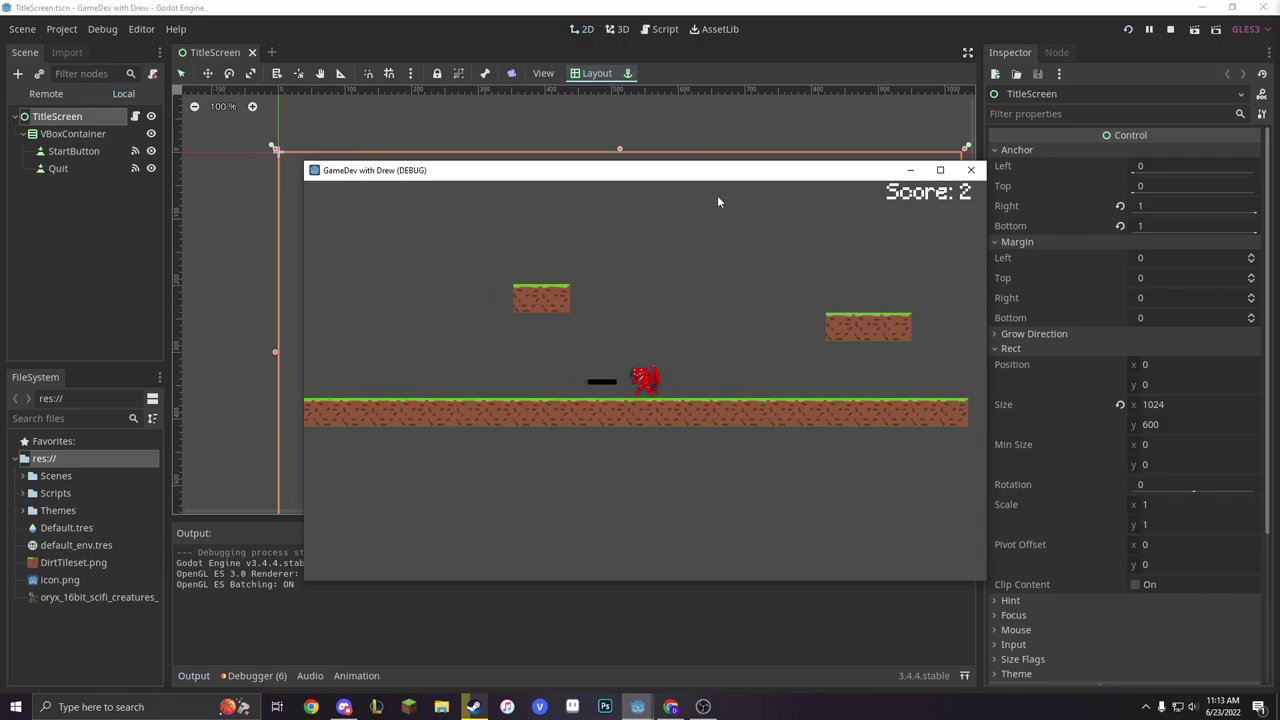
pyautogui.press('space')
pyautogui.press('space')
pyautogui.press('Right')
pyautogui.press('space')
pyautogui.click(970, 170)
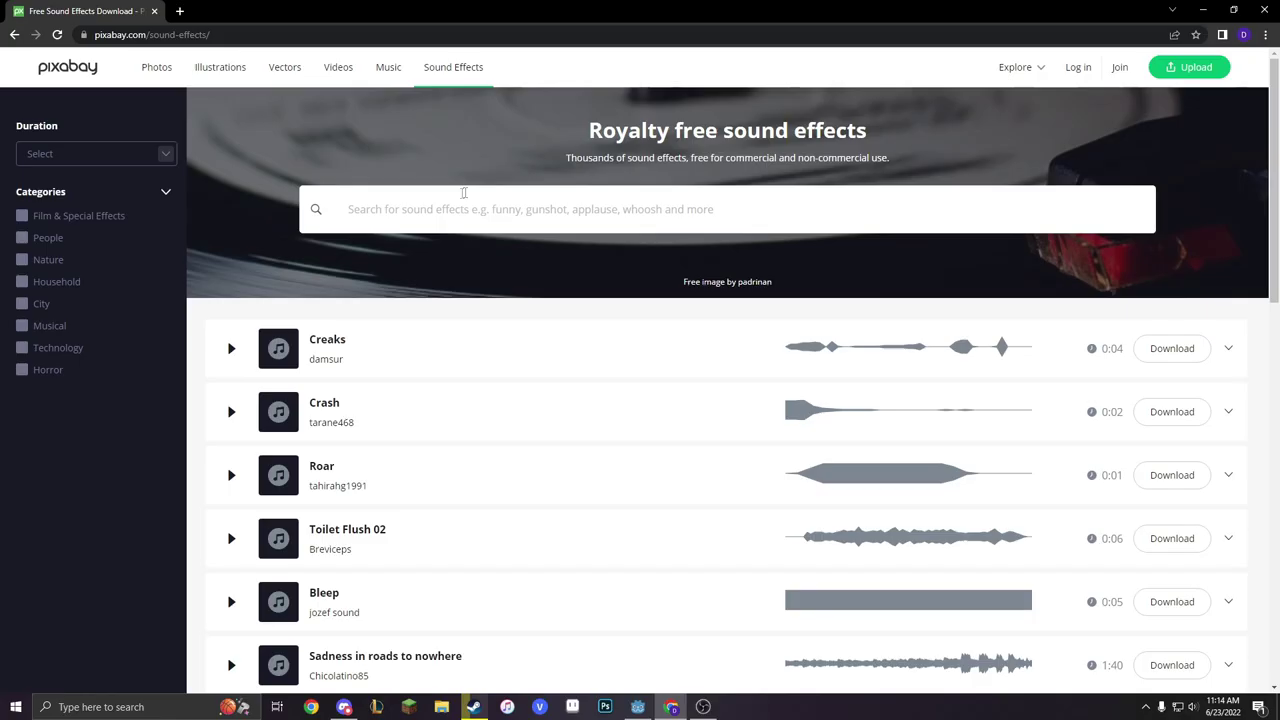
# Step: Search Pixabay for 'gunshot', preview and download the 9mm pistol shot MP3, then minimize the browser
pyautogui.click(399, 201)
pyautogui.write('gunshot')
pyautogui.press('Return')
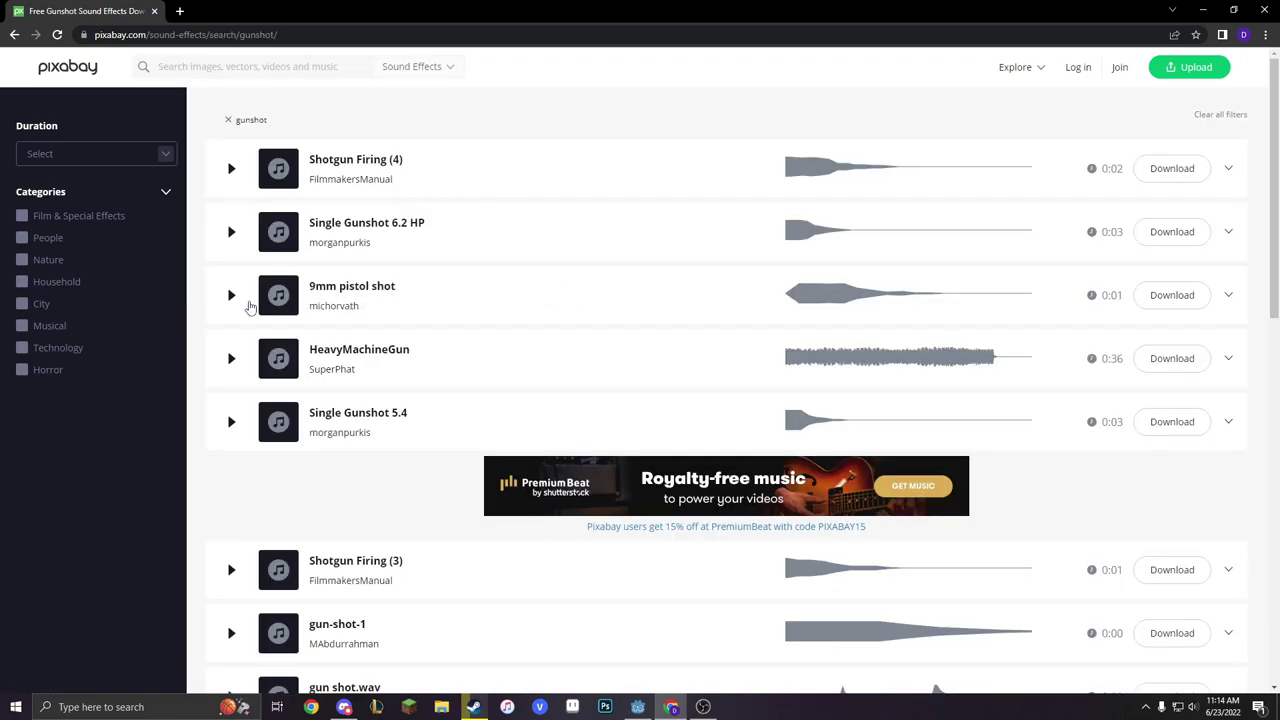
pyautogui.click(229, 298)
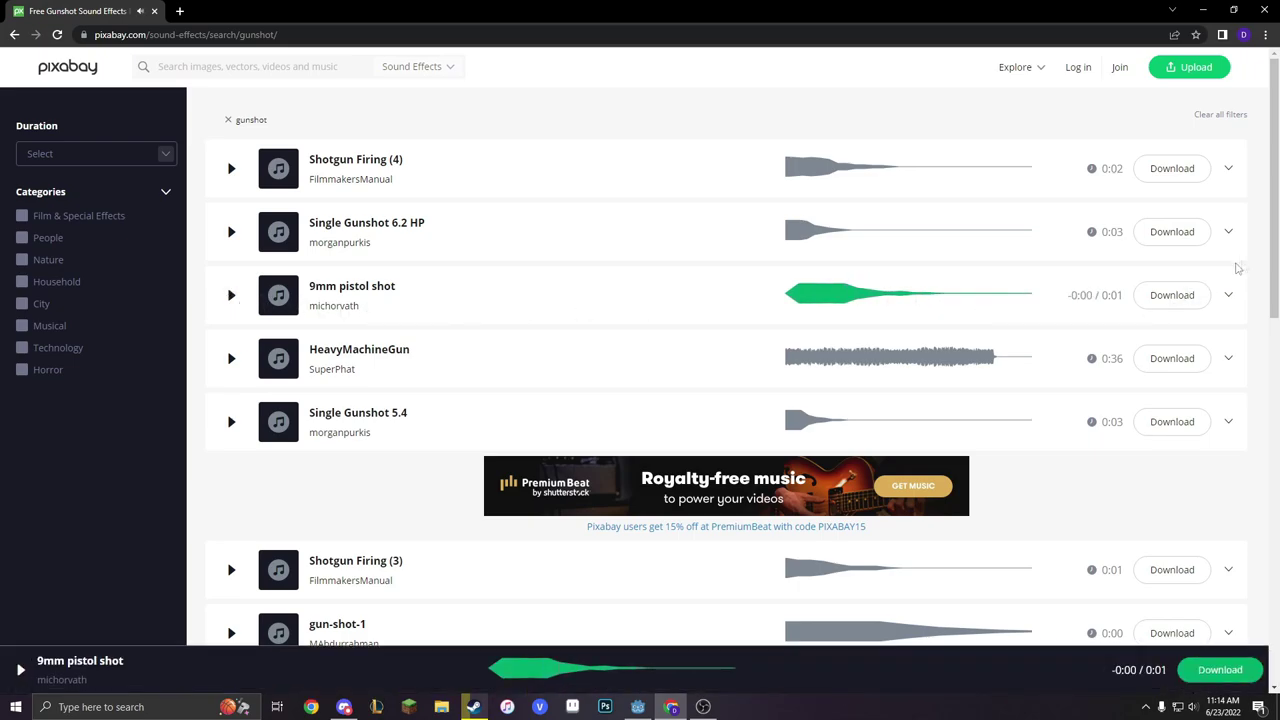
pyautogui.click(1229, 299)
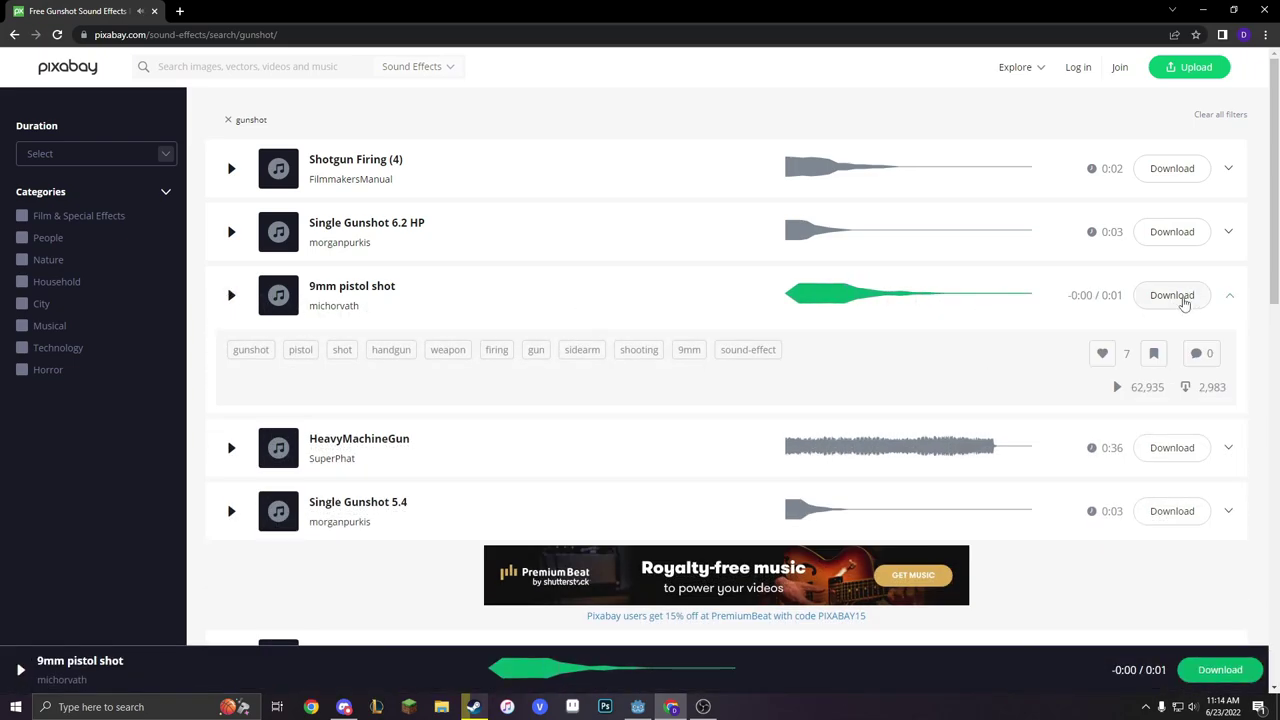
pyautogui.click(1181, 297)
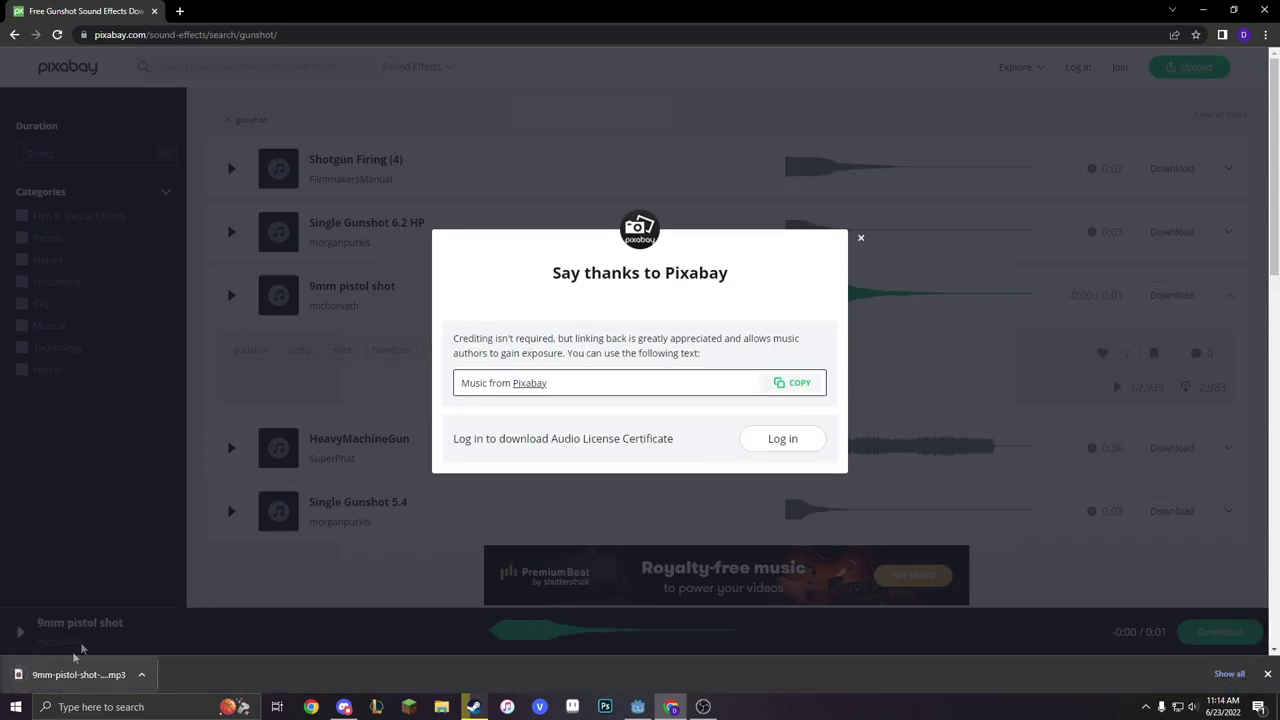
pyautogui.doubleClick(735, 8)
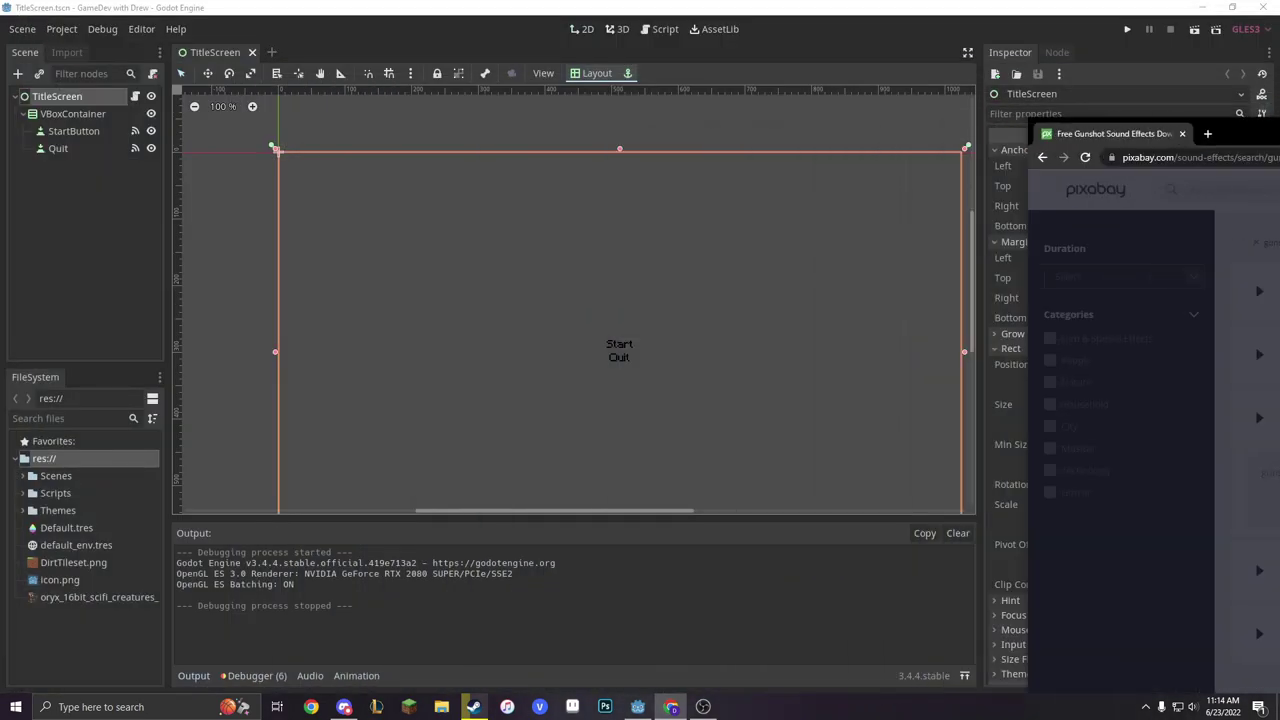
# Step: Open Scenes/Player.tscn in the Godot editor
pyautogui.click(596, 483)
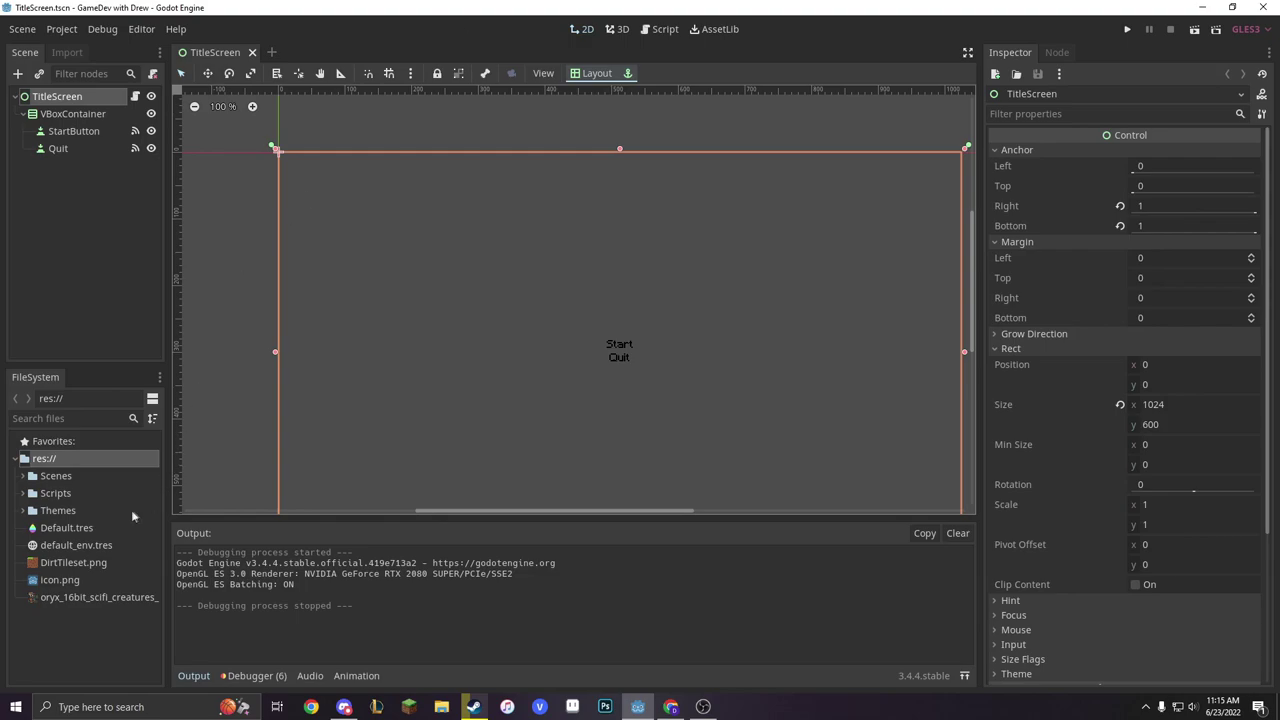
pyautogui.click(22, 478)
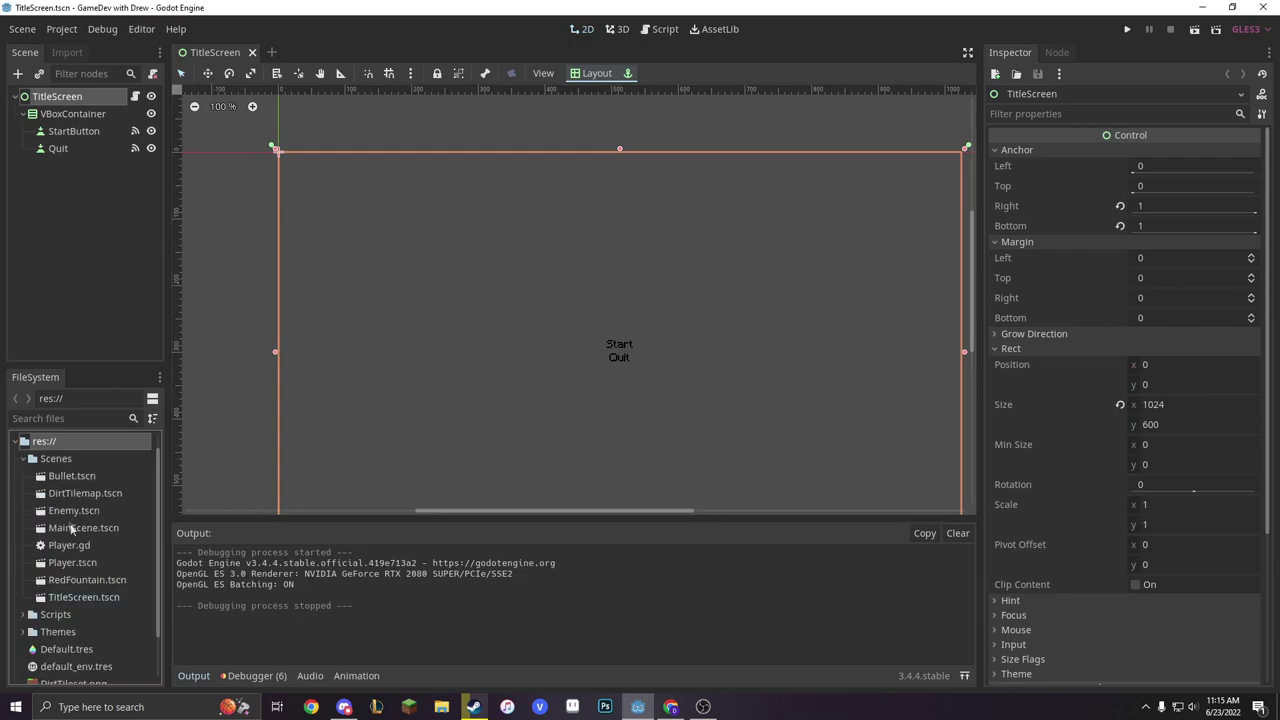
pyautogui.doubleClick(80, 576)
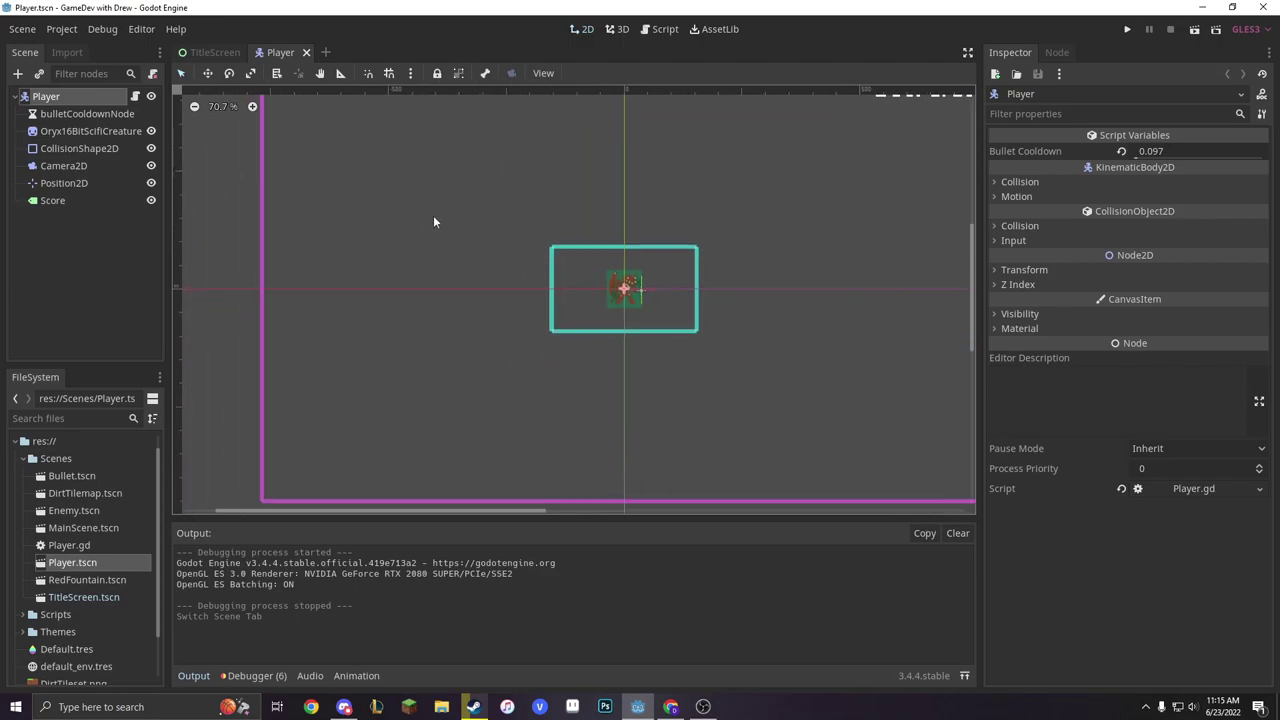
# Step: Add an AudioStreamPlayer2D child node under the Player node
pyautogui.rightClick(88, 98)
pyautogui.click(138, 142)
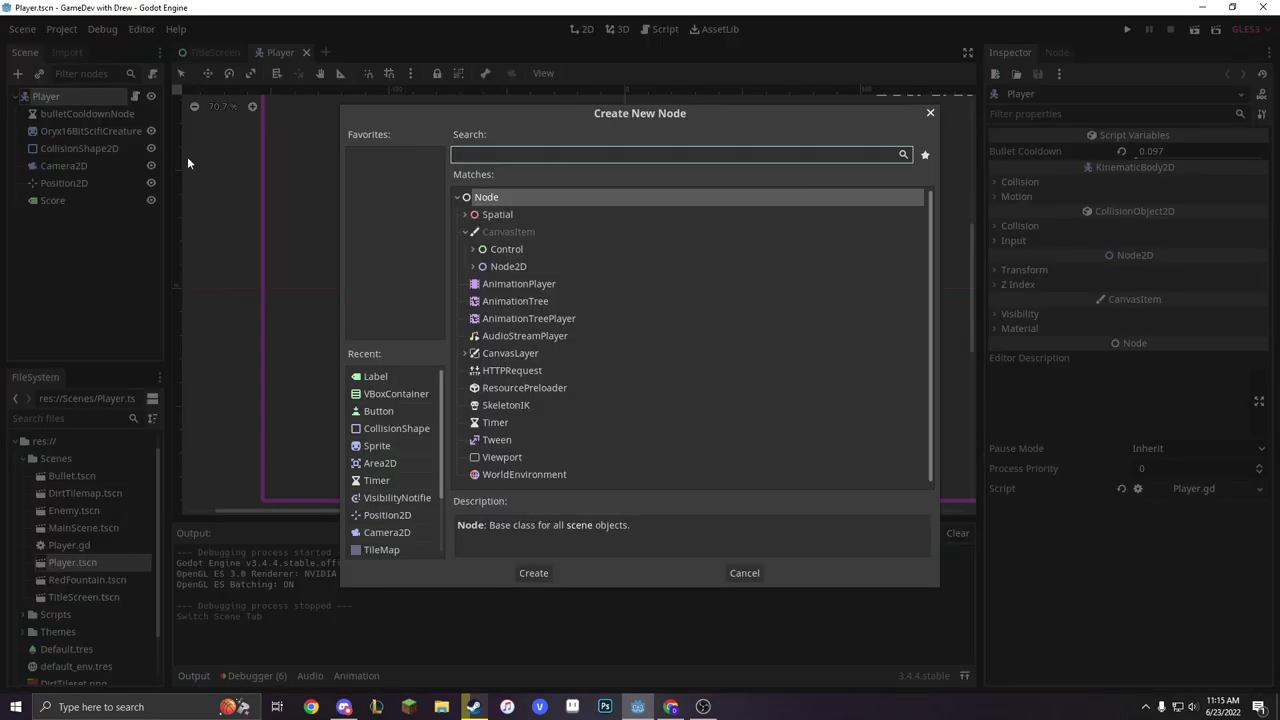
pyautogui.write('audio')
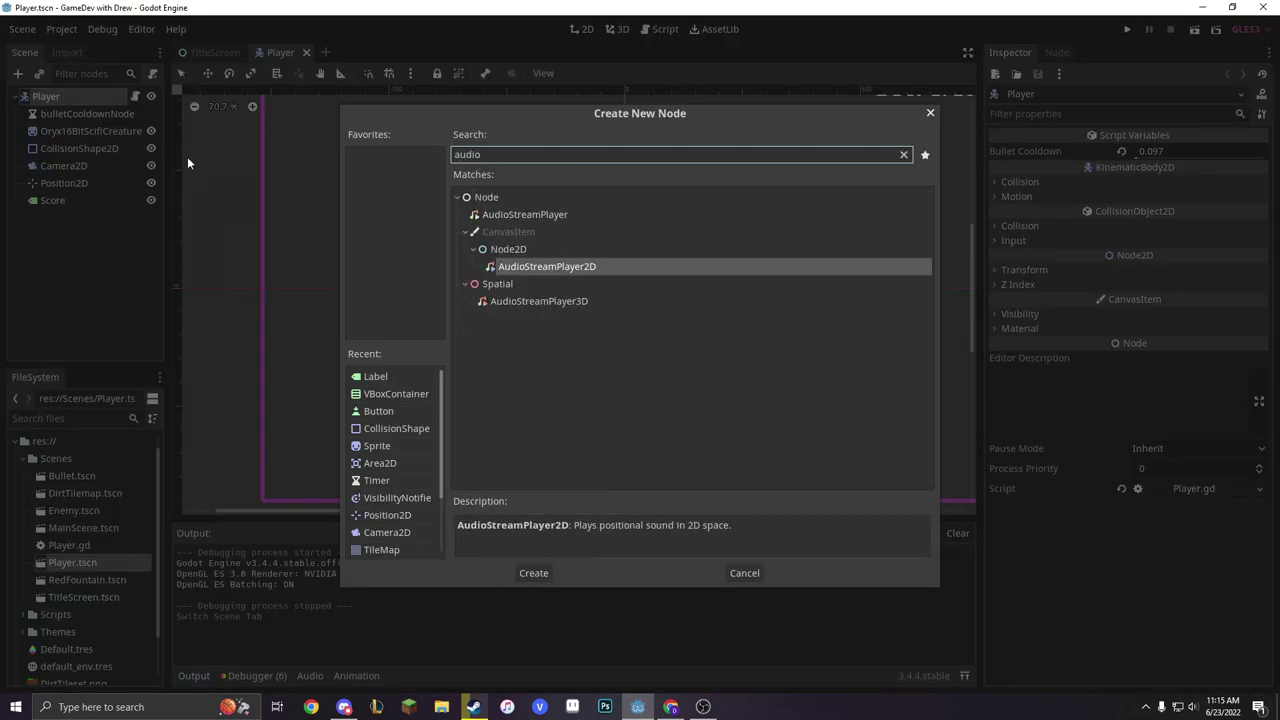
pyautogui.press('Return')
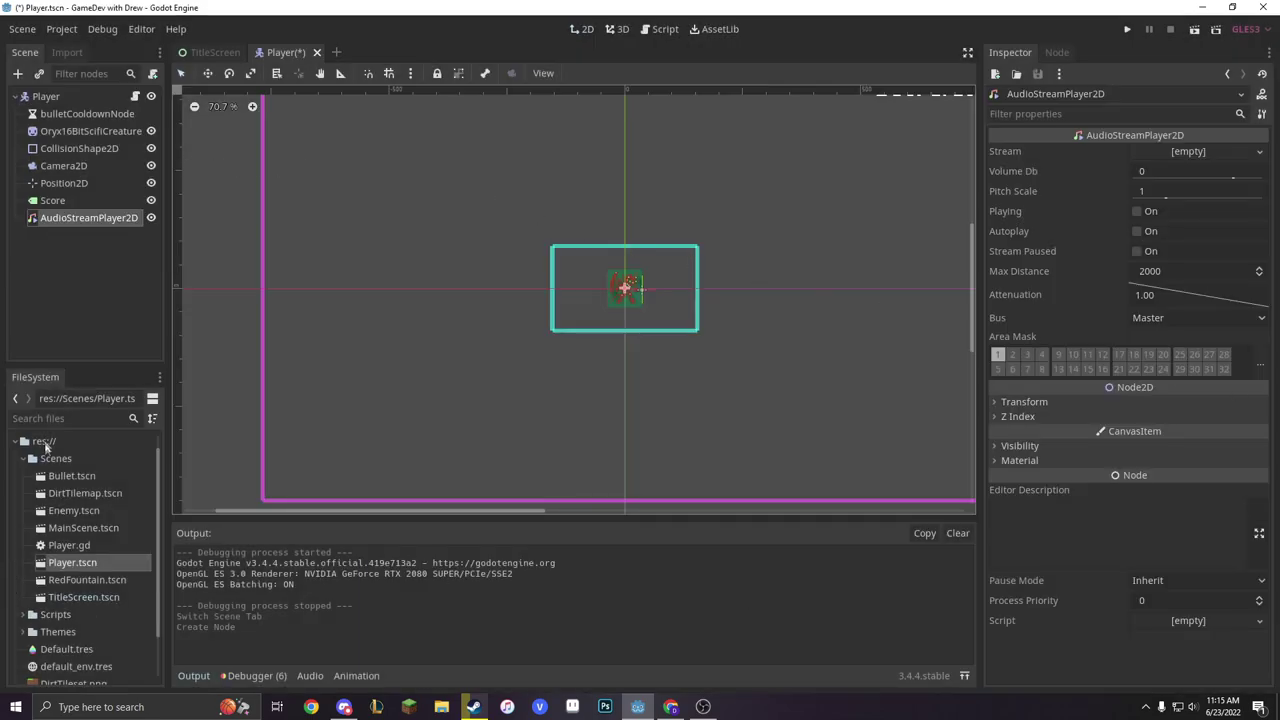
pyautogui.rightClick(44, 442)
# Step: Copy the pistol shot MP3 into the project folder in File Explorer and rename it gunshot
pyautogui.click(136, 621)
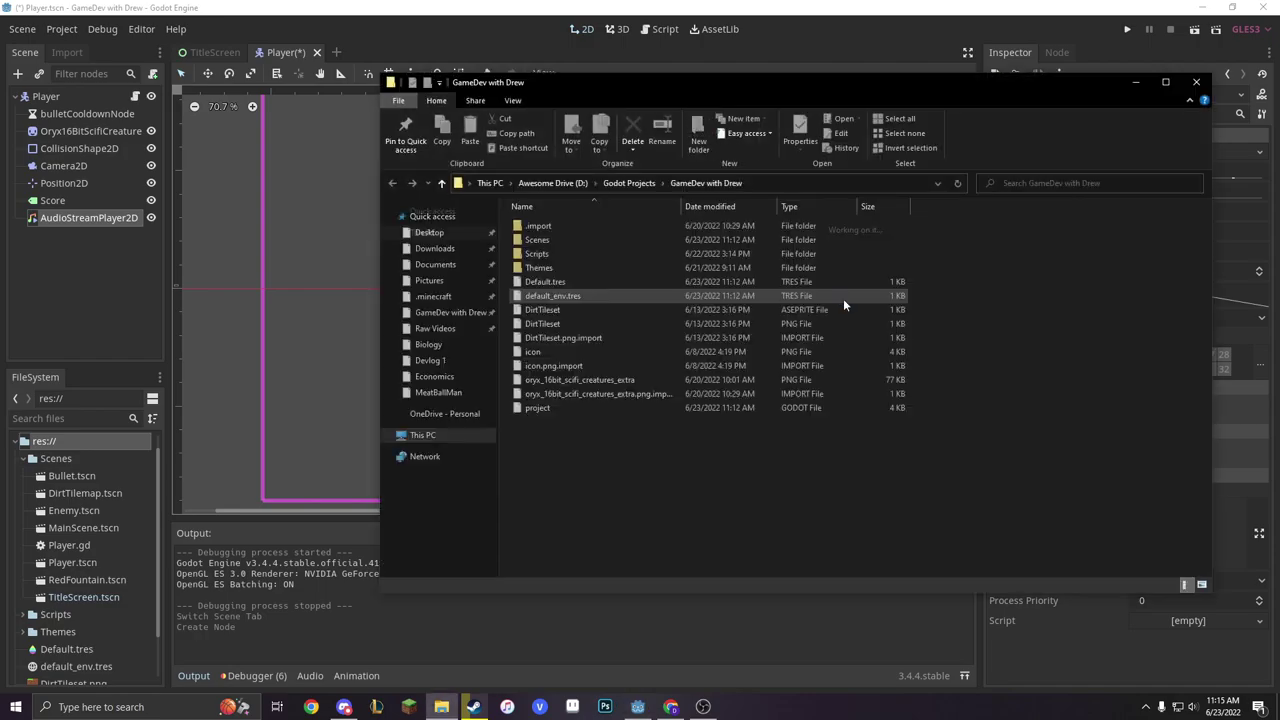
pyautogui.moveTo(696, 87); pyautogui.dragTo(584, 87)
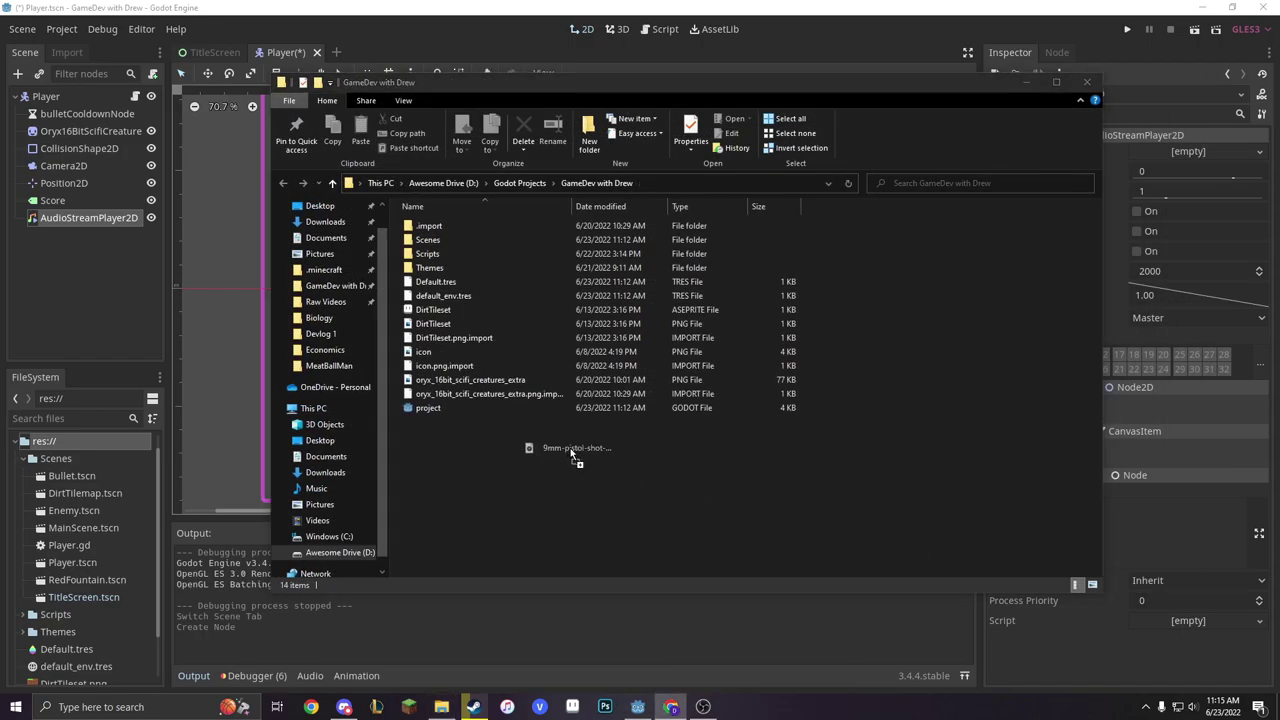
pyautogui.moveTo(572, 452); pyautogui.dragTo(471, 446)
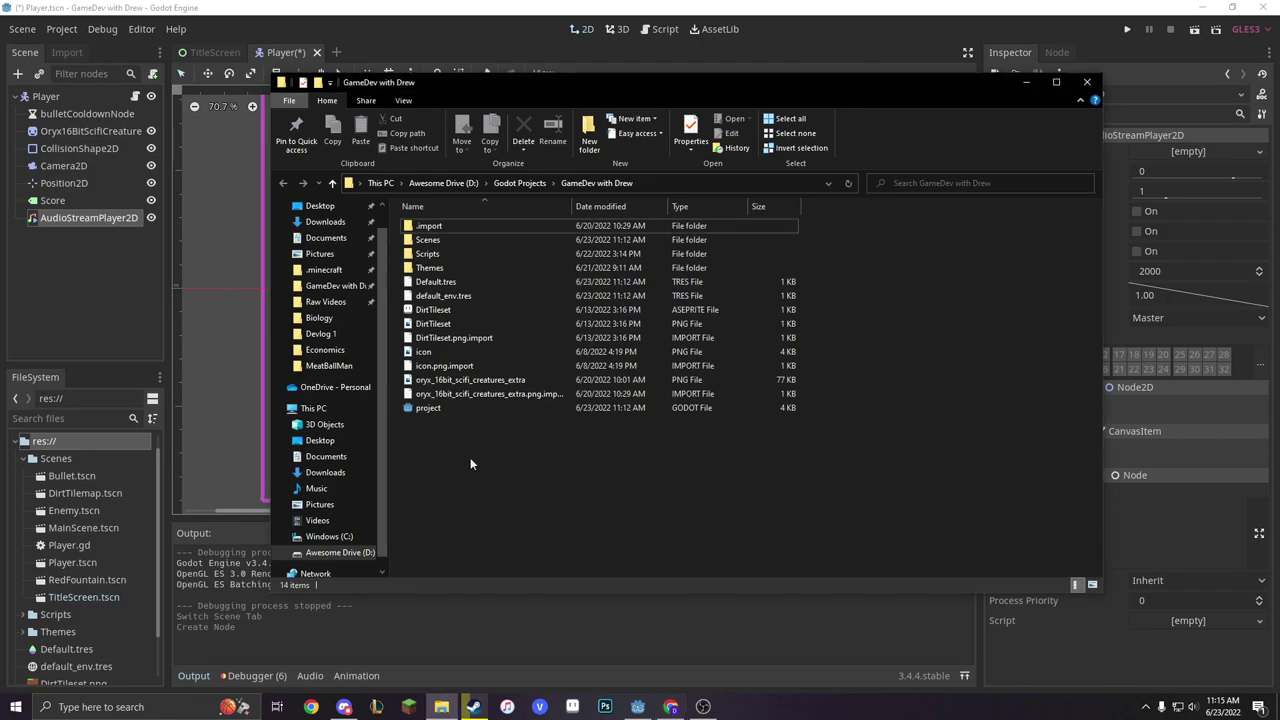
pyautogui.rightClick(462, 282)
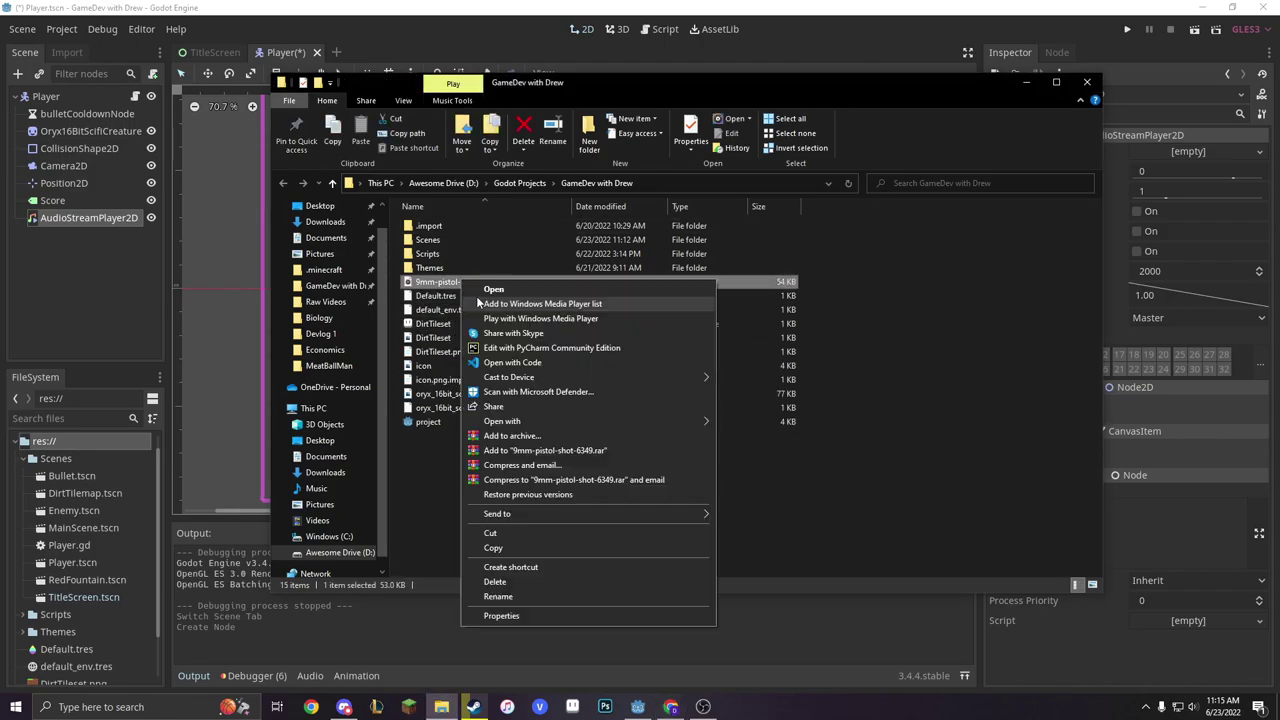
pyautogui.click(530, 597)
pyautogui.write('gunsh')
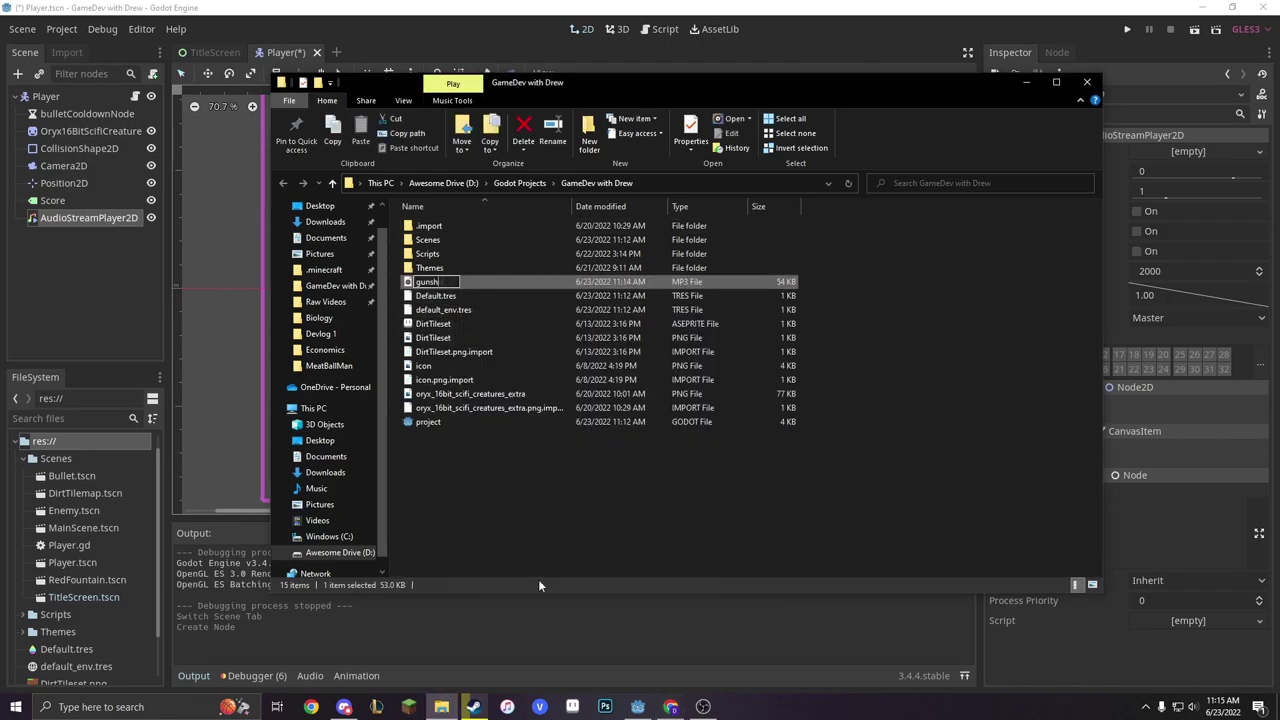
pyautogui.write('ot')
pyautogui.press('Return')
# Step: Create a new 'audio' folder and move gunshot.mp3 into it
pyautogui.rightClick(516, 521)
pyautogui.moveTo(566, 491)
pyautogui.click(702, 491)
pyautogui.write('audio')
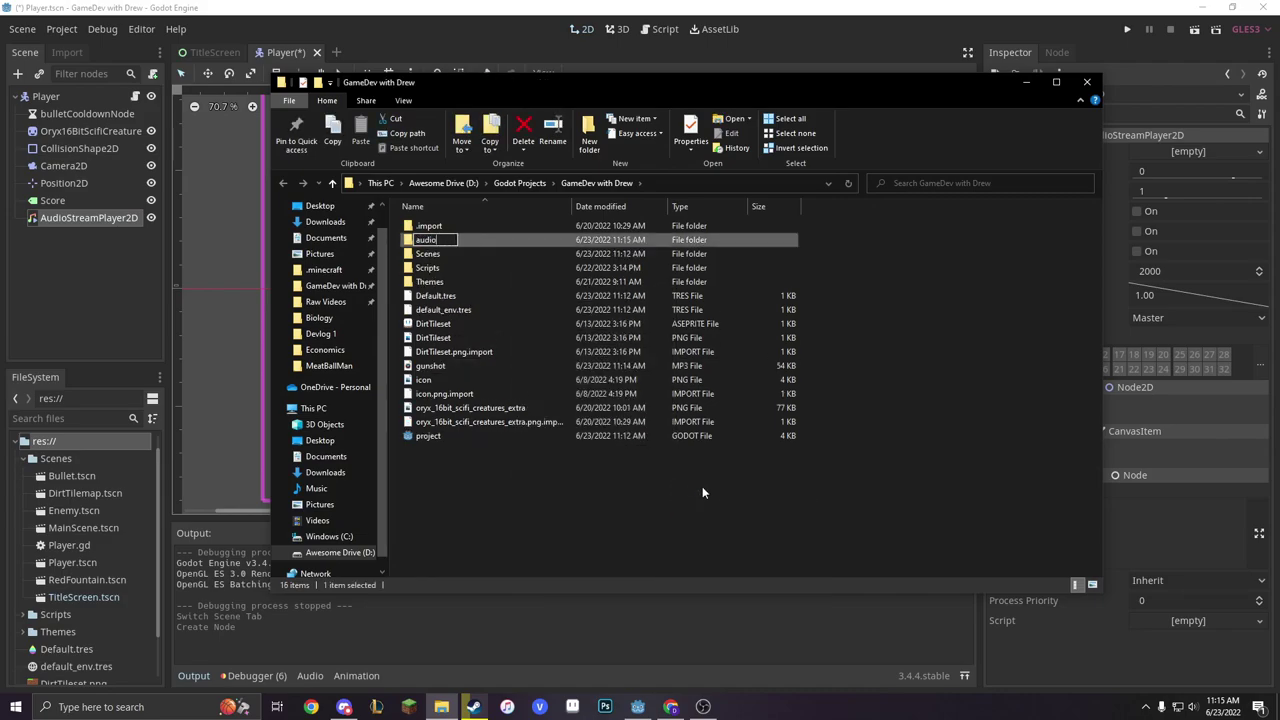
pyautogui.press('Return')
pyautogui.moveTo(430, 366); pyautogui.dragTo(459, 240)
pyautogui.click(243, 476)
pyautogui.scroll(-2, 55, 618)
# Step: Assign gunshot.mp3 as the AudioStreamPlayer2D's Stream, disable its looping, and preview the sound
pyautogui.click(22, 587)
pyautogui.moveTo(78, 605)
pyautogui.mouseDown()
pyautogui.moveTo(940, 326)
pyautogui.moveTo(1187, 150)
pyautogui.mouseUp()
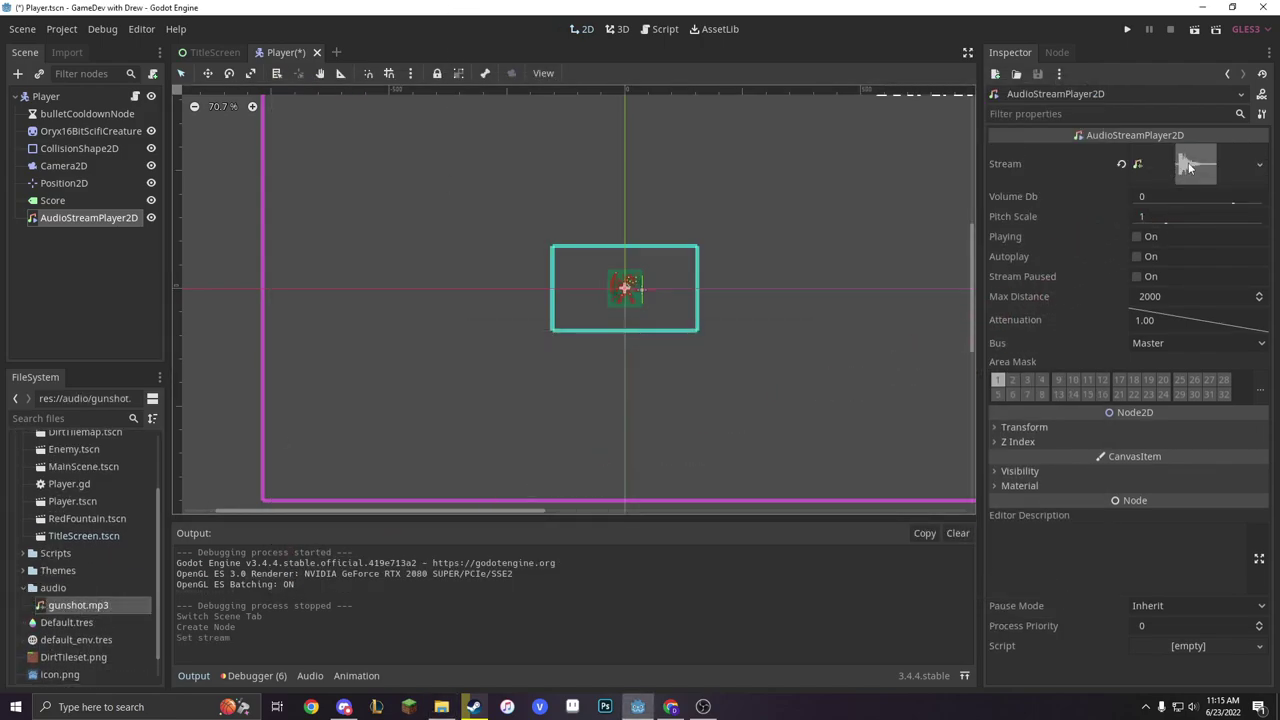
pyautogui.click(1189, 164)
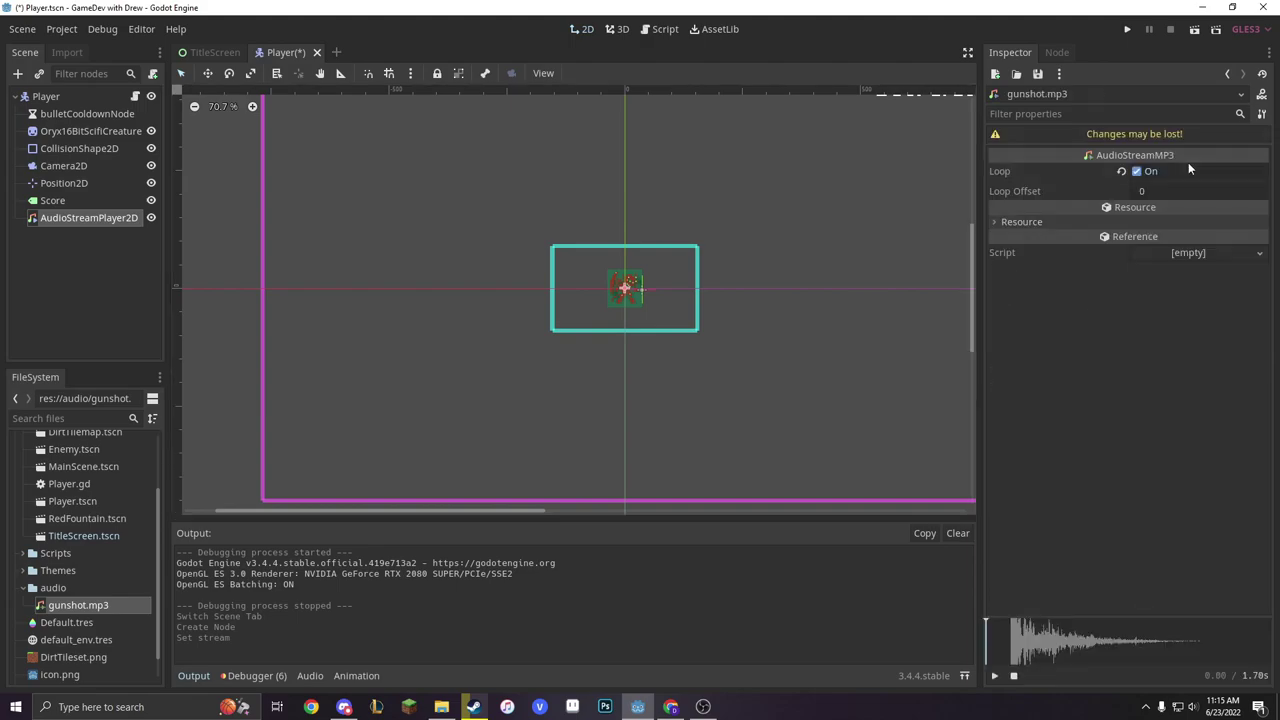
pyautogui.click(1136, 171)
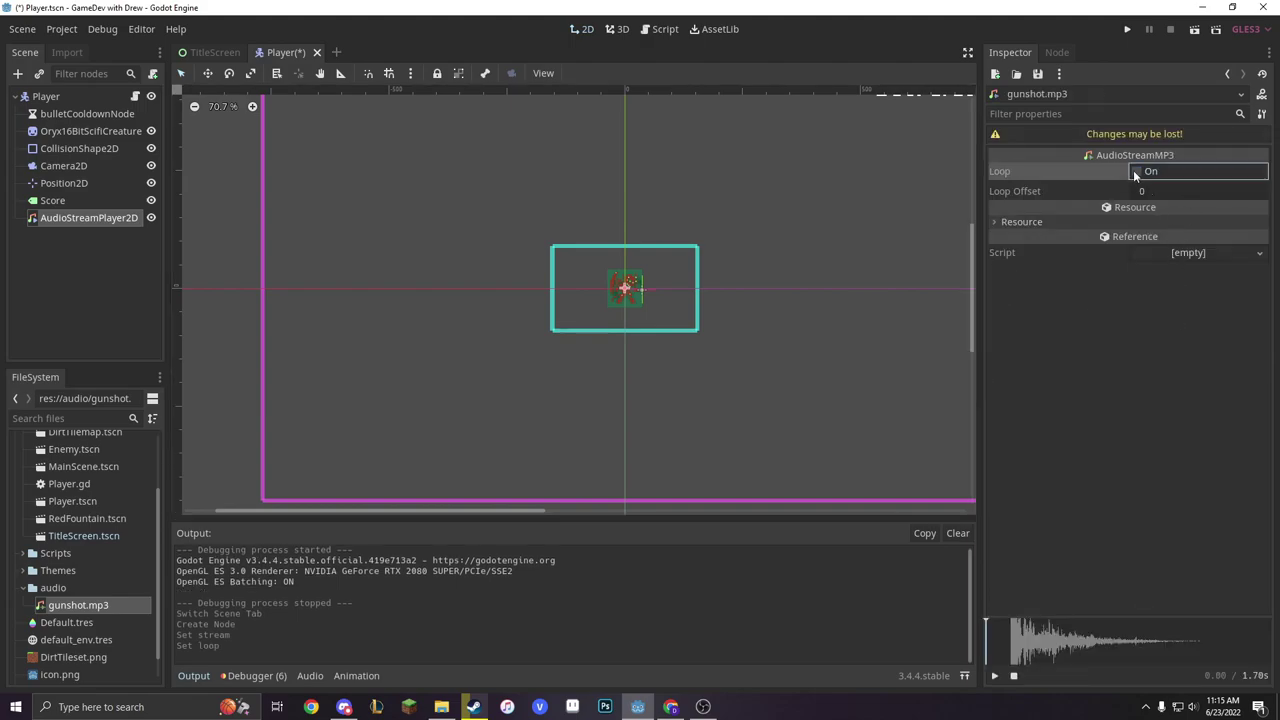
pyautogui.click(995, 677)
pyautogui.click(1226, 73)
# Step: Lower Volume Db to -4.289 and raise Pitch Scale to about 1.9, auditioning the gunshot
pyautogui.moveTo(1233, 204); pyautogui.dragTo(1228, 206)
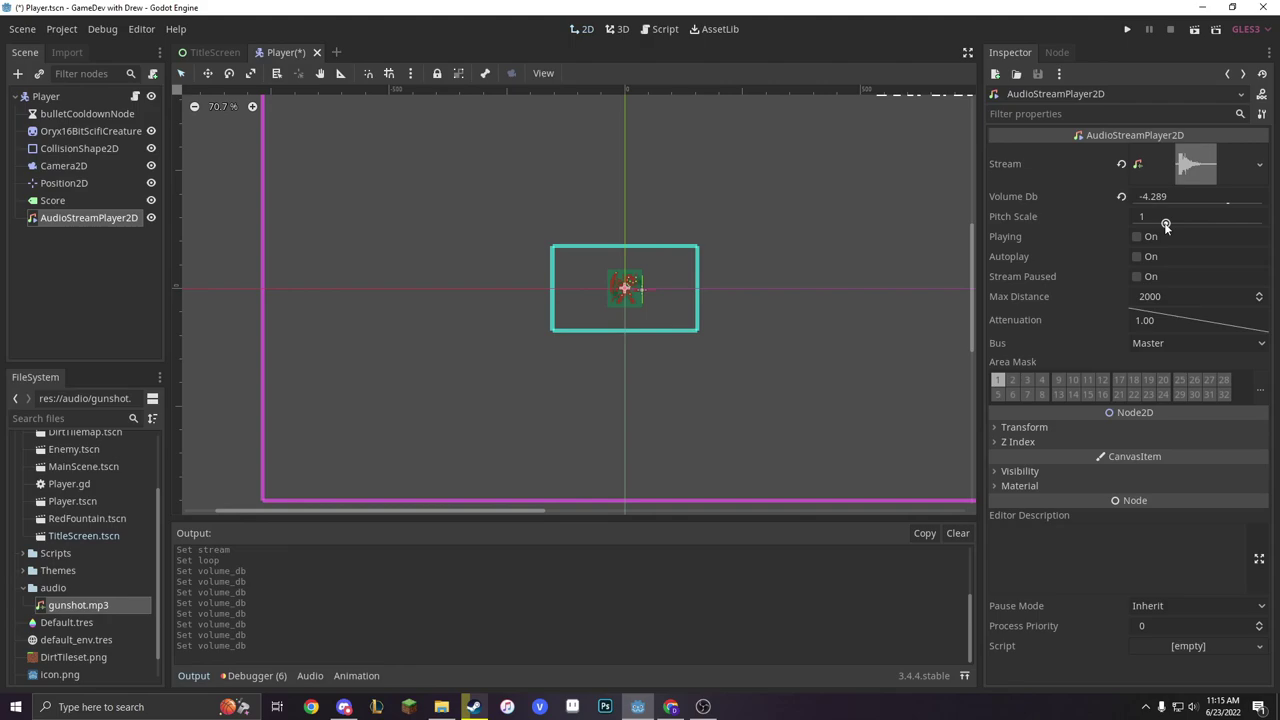
pyautogui.moveTo(1164, 223); pyautogui.dragTo(1195, 223)
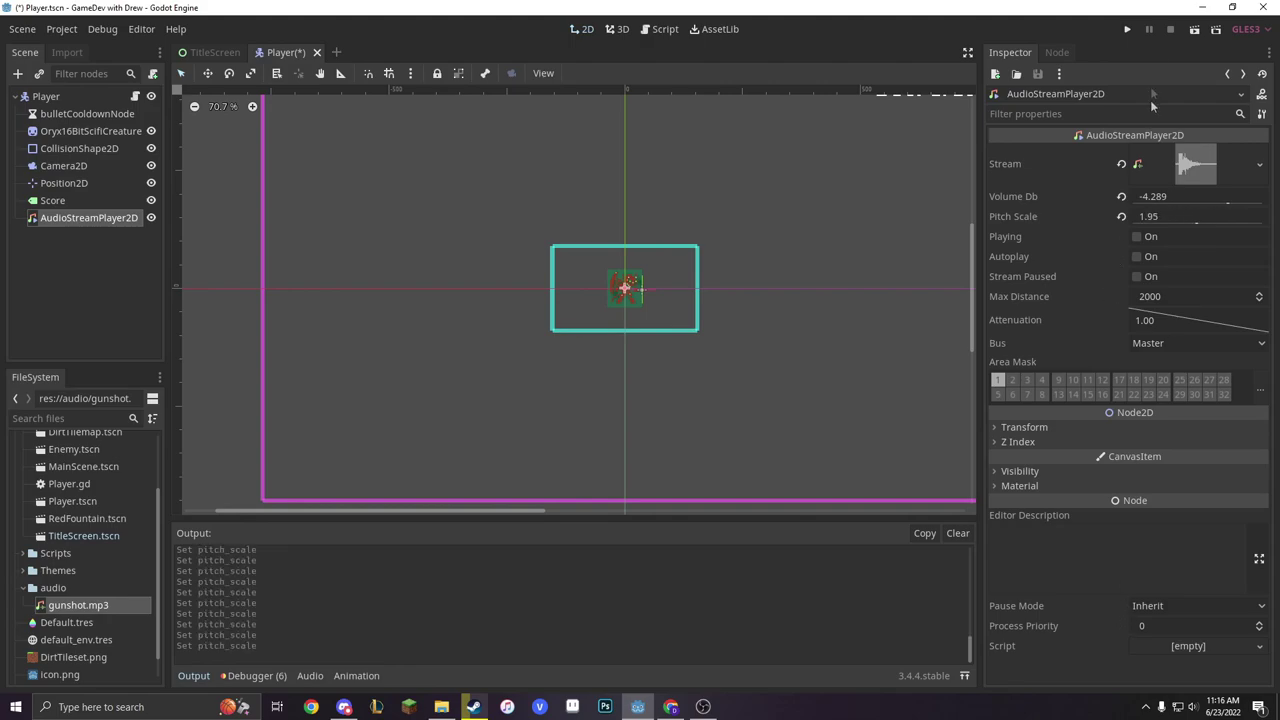
pyautogui.click(1137, 237)
pyautogui.click(1137, 237)
pyautogui.click(1137, 237)
pyautogui.click(1137, 237)
pyautogui.click(1137, 237)
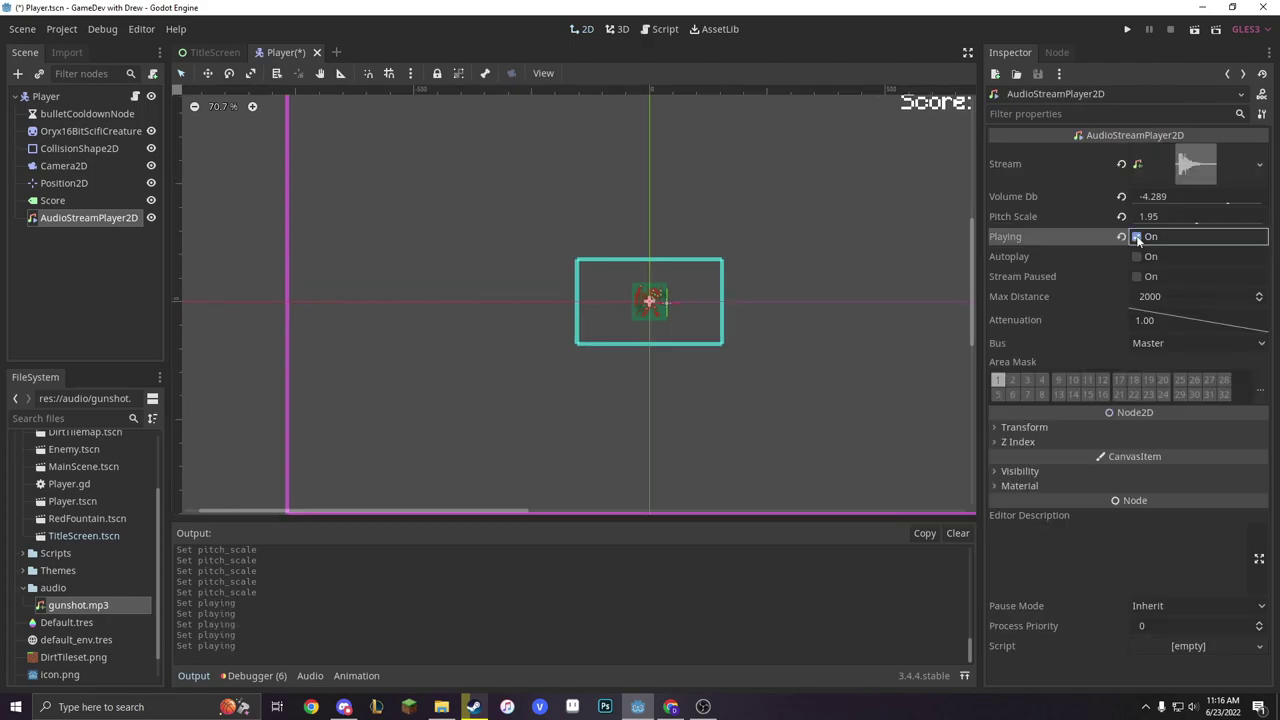
# Step: Raise Pitch Scale to 2.75 then 3.7, auditioning each, and leave Playing off
pyautogui.moveTo(1197, 218); pyautogui.dragTo(1222, 218)
pyautogui.click(1137, 237)
pyautogui.moveTo(1222, 224); pyautogui.dragTo(1228, 224)
pyautogui.click(1137, 237)
pyautogui.click(1136, 237)
pyautogui.click(1136, 237)
pyautogui.click(1136, 237)
pyautogui.click(1135, 237)
pyautogui.click(1133, 237)
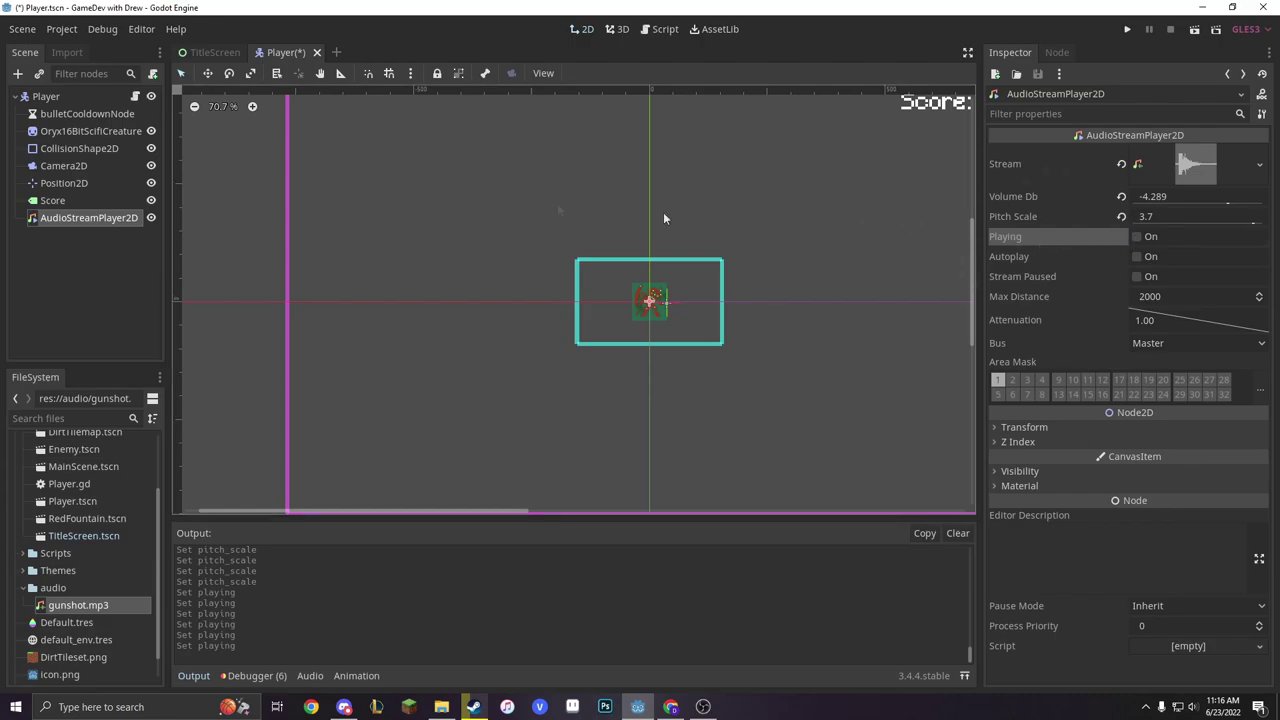
# Step: Rename the AudioStreamPlayer2D node to gunshot
pyautogui.rightClick(86, 217)
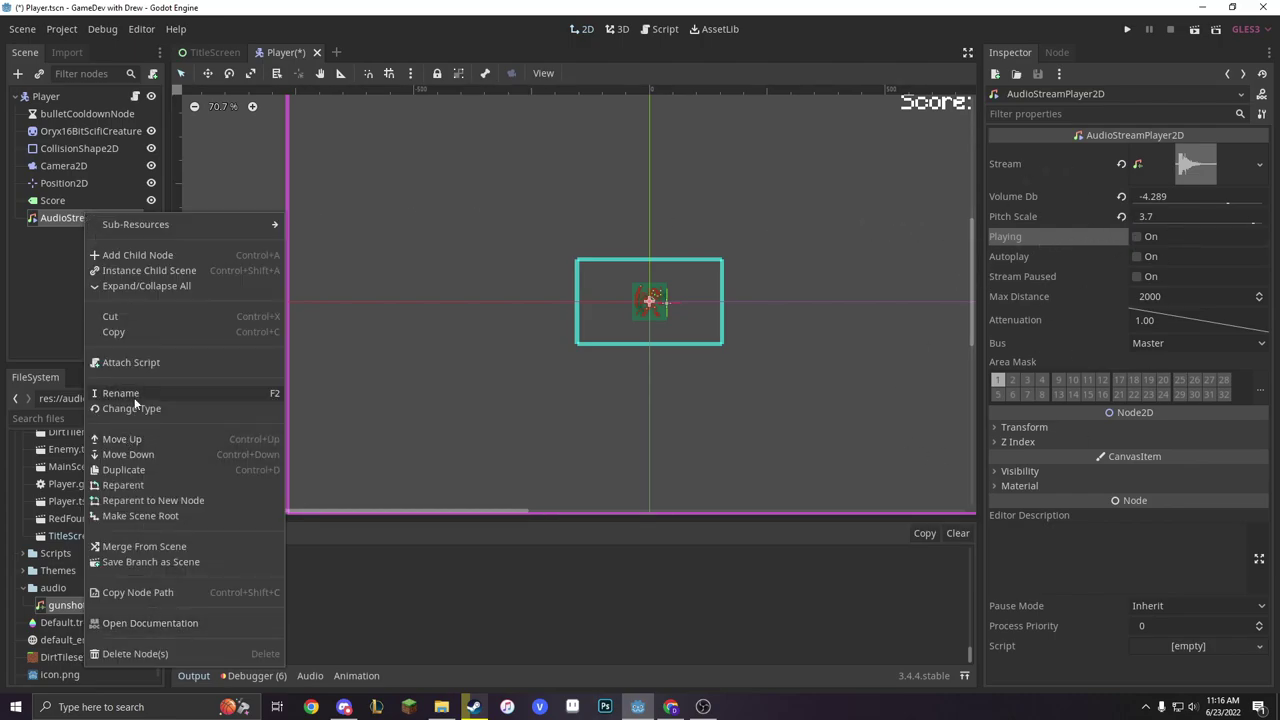
pyautogui.click(135, 398)
pyautogui.write('gun')
pyautogui.press('Return')
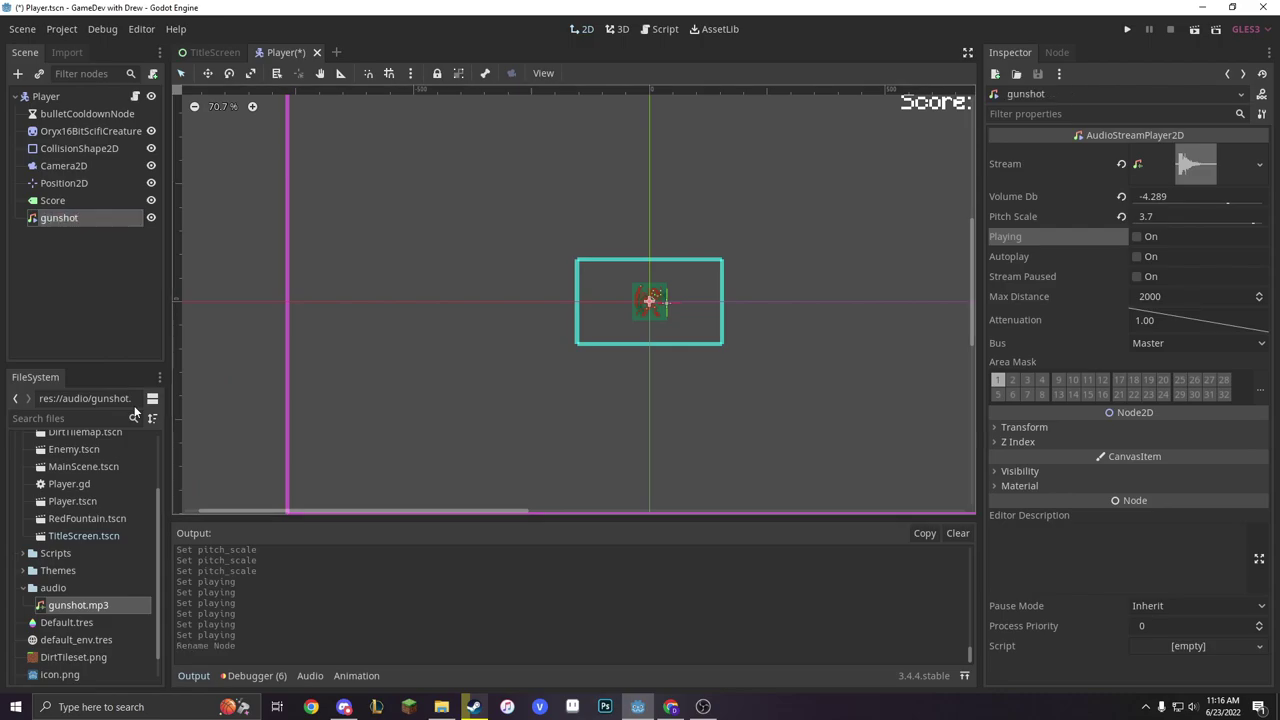
# Step: In Player.gd, add 'onready var gunShot = $gunshot' before _physics_process
pyautogui.click(135, 96)
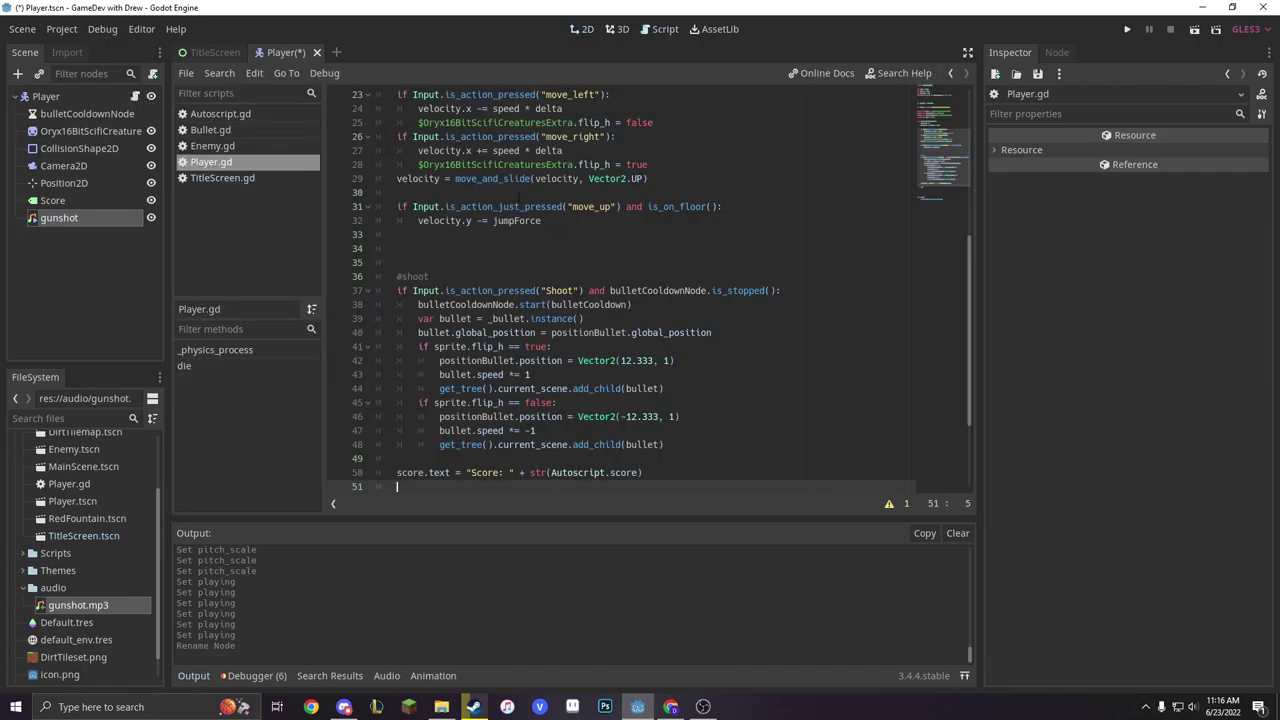
pyautogui.scroll(5, 533, 242)
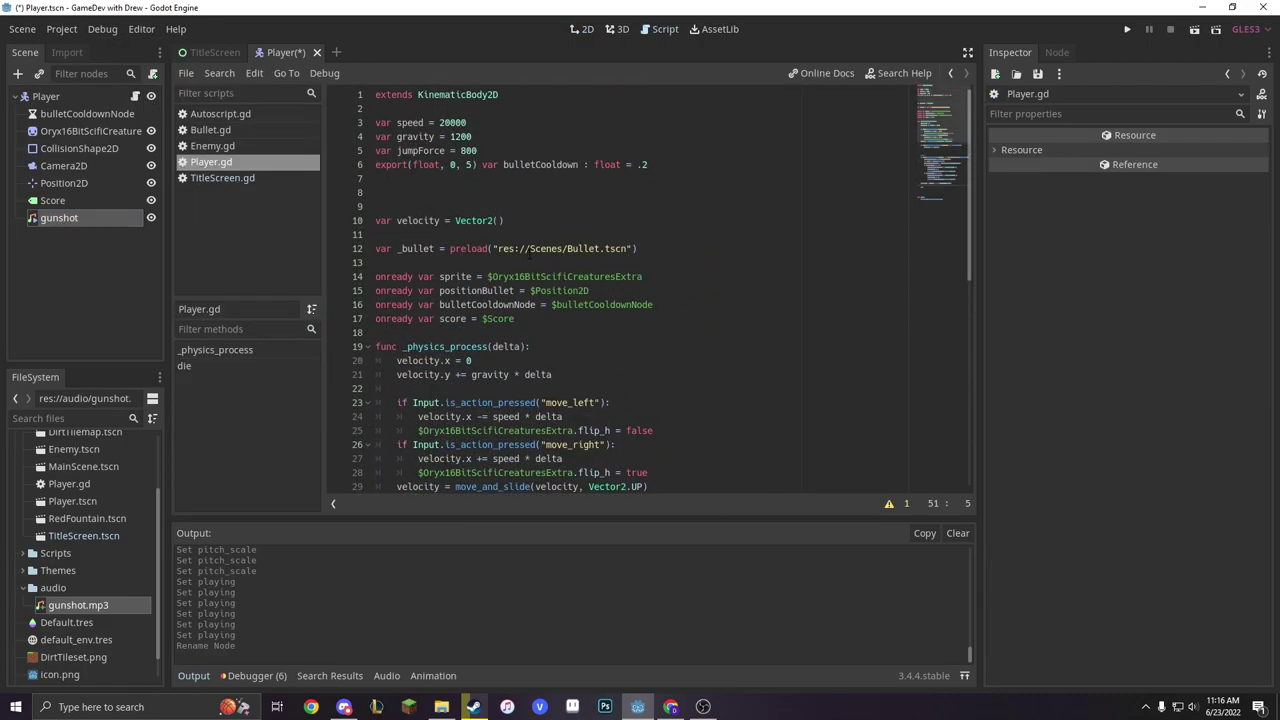
pyautogui.click(539, 326)
pyautogui.press('Return')
pyautogui.press('Return')
pyautogui.press('Up')
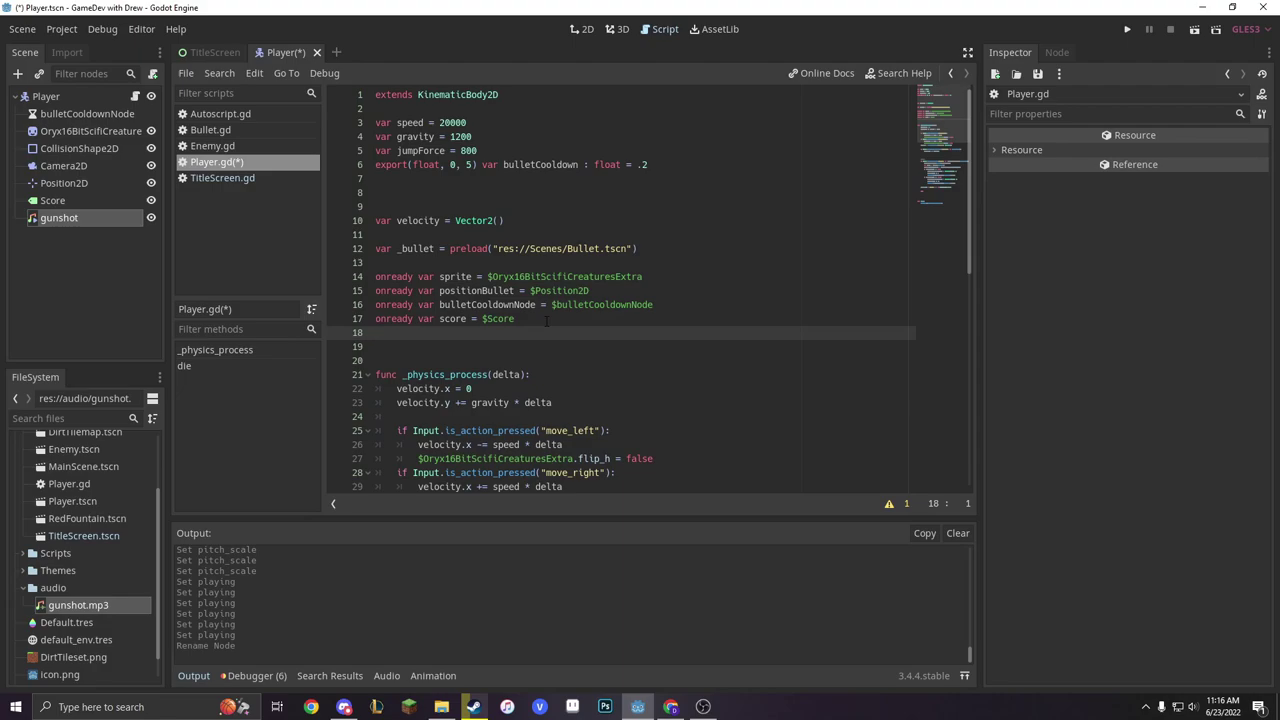
pyautogui.write('onready ')
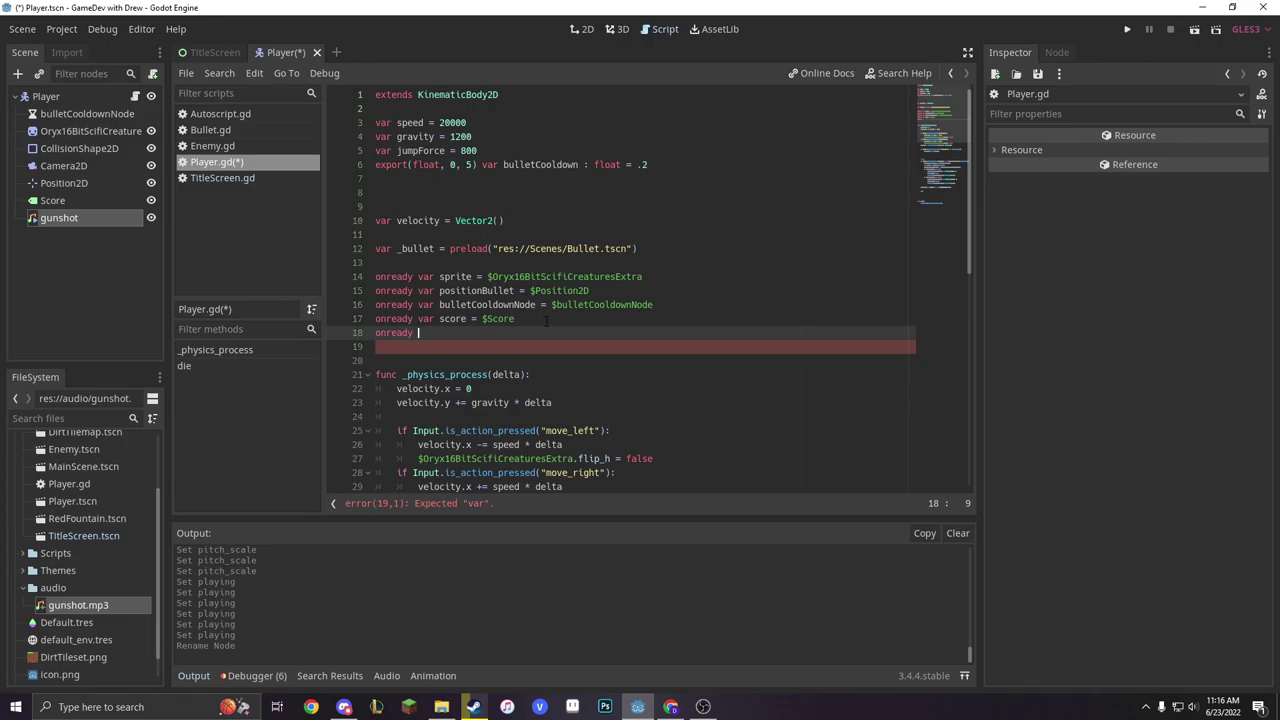
pyautogui.write('var ')
pyautogui.write('$')
pyautogui.write('gunshot')
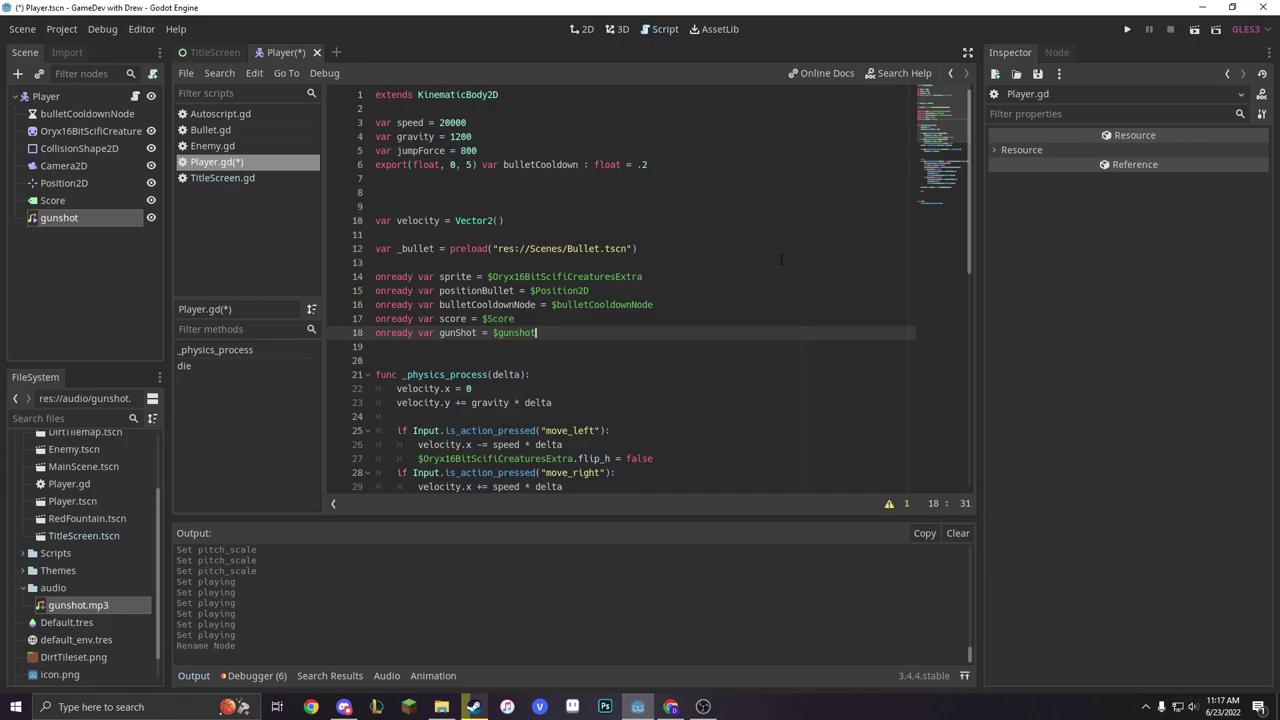
# Step: Add 'gunShot.play()' on a new line after the bullet instancing line
pyautogui.scroll(-5, 783, 252)
pyautogui.scroll(-2, 783, 256)
pyautogui.scroll(-2, 783, 260)
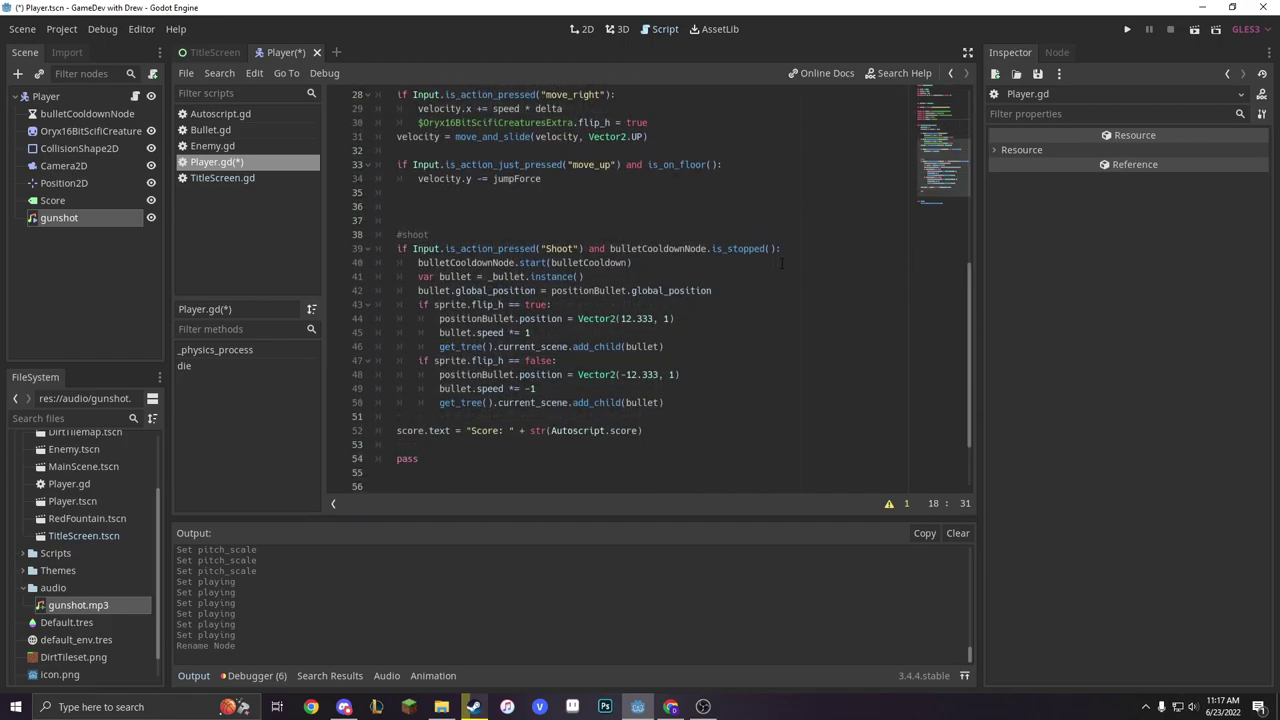
pyautogui.click(391, 248)
pyautogui.click(689, 261)
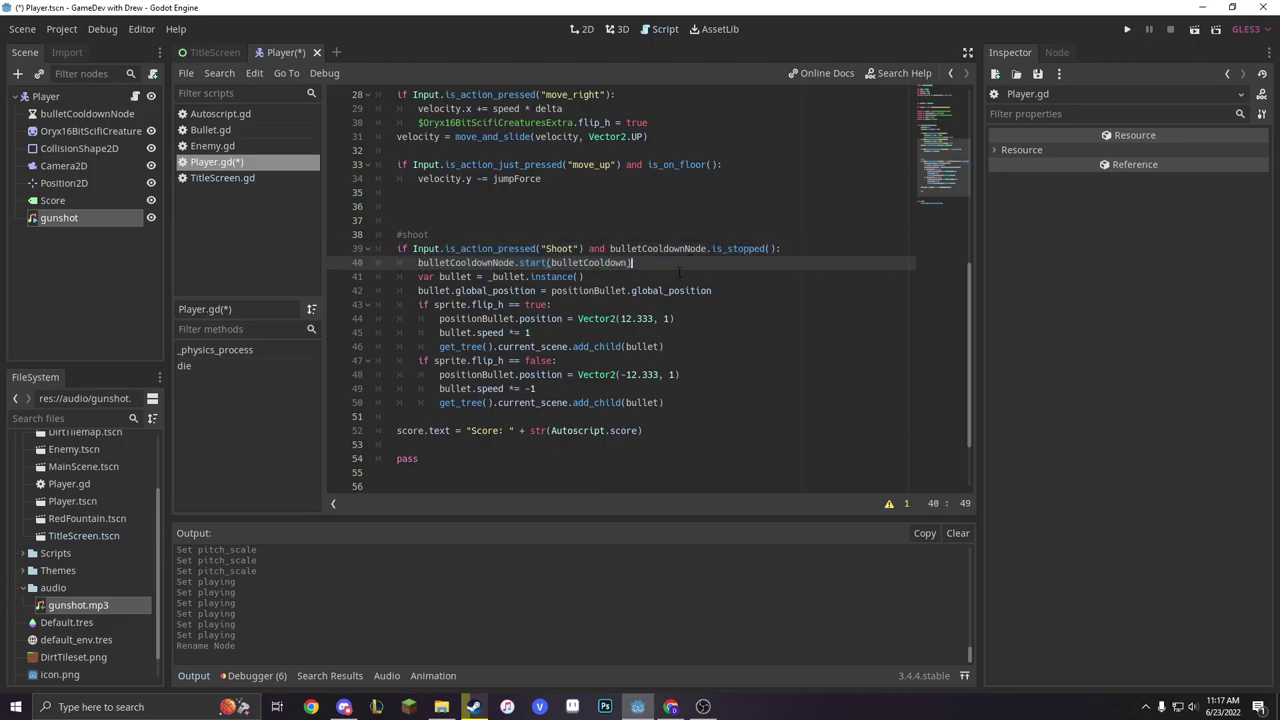
pyautogui.click(658, 278)
pyautogui.press('Return')
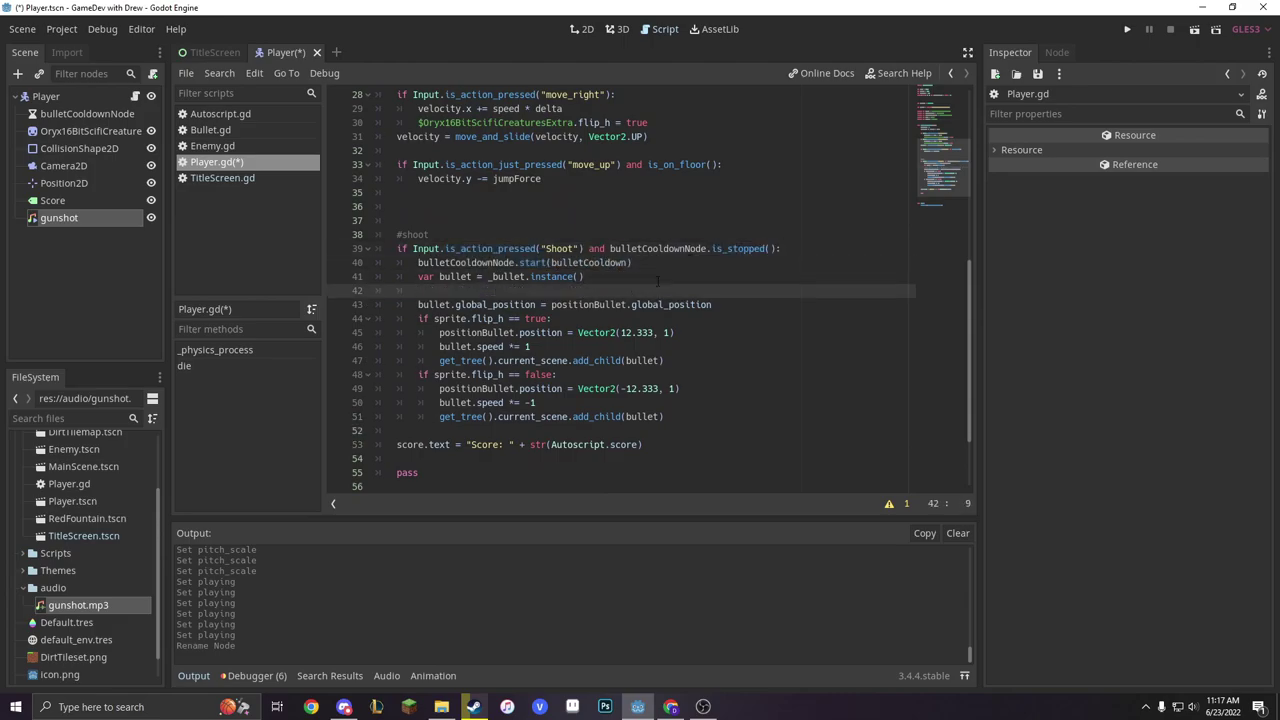
pyautogui.scroll(1, 658, 282)
pyautogui.write('gunShot.play()')
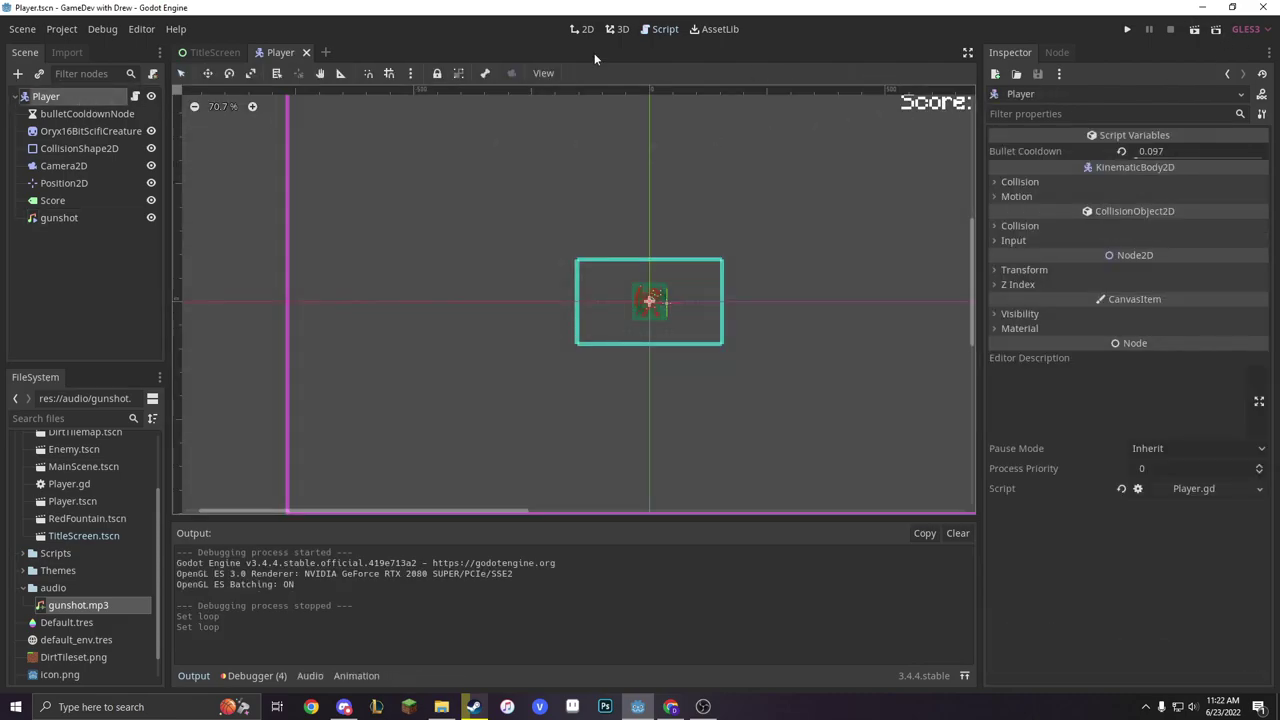
# Step: Test-run the game from the script editor, start the level, move right, then close it
pyautogui.click(660, 29)
pyautogui.click(1132, 27)
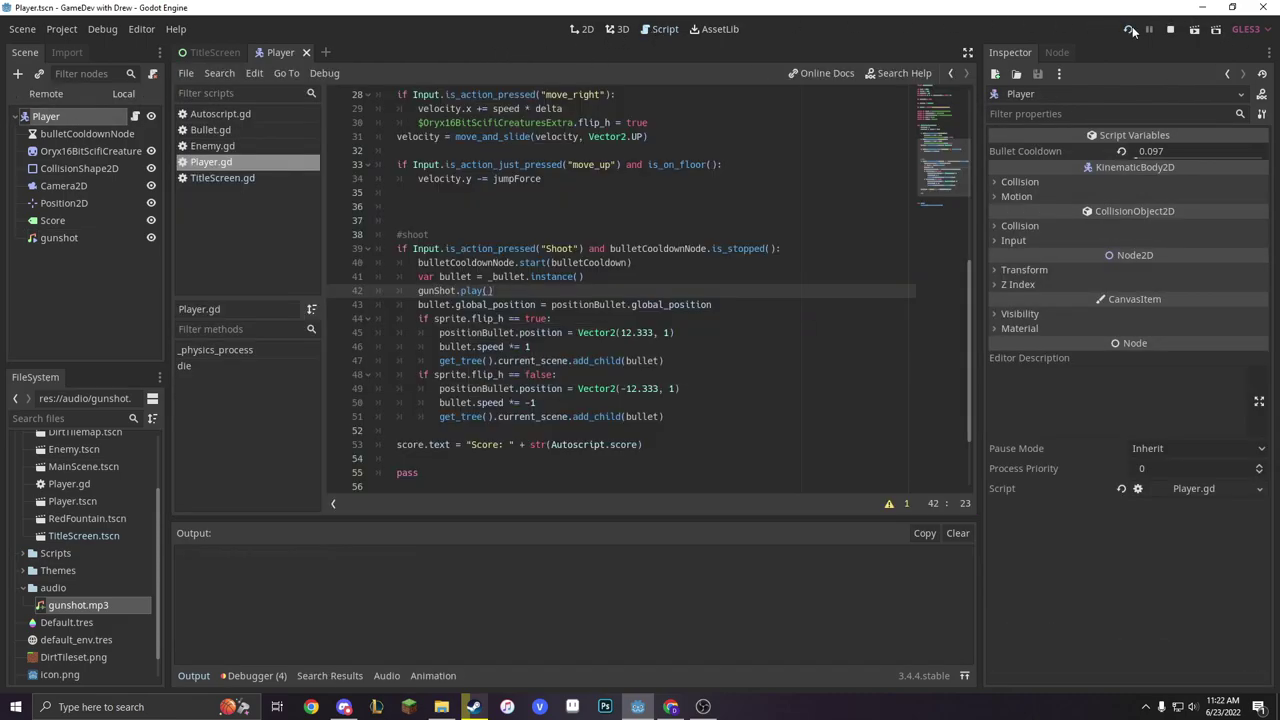
pyautogui.click(640, 373)
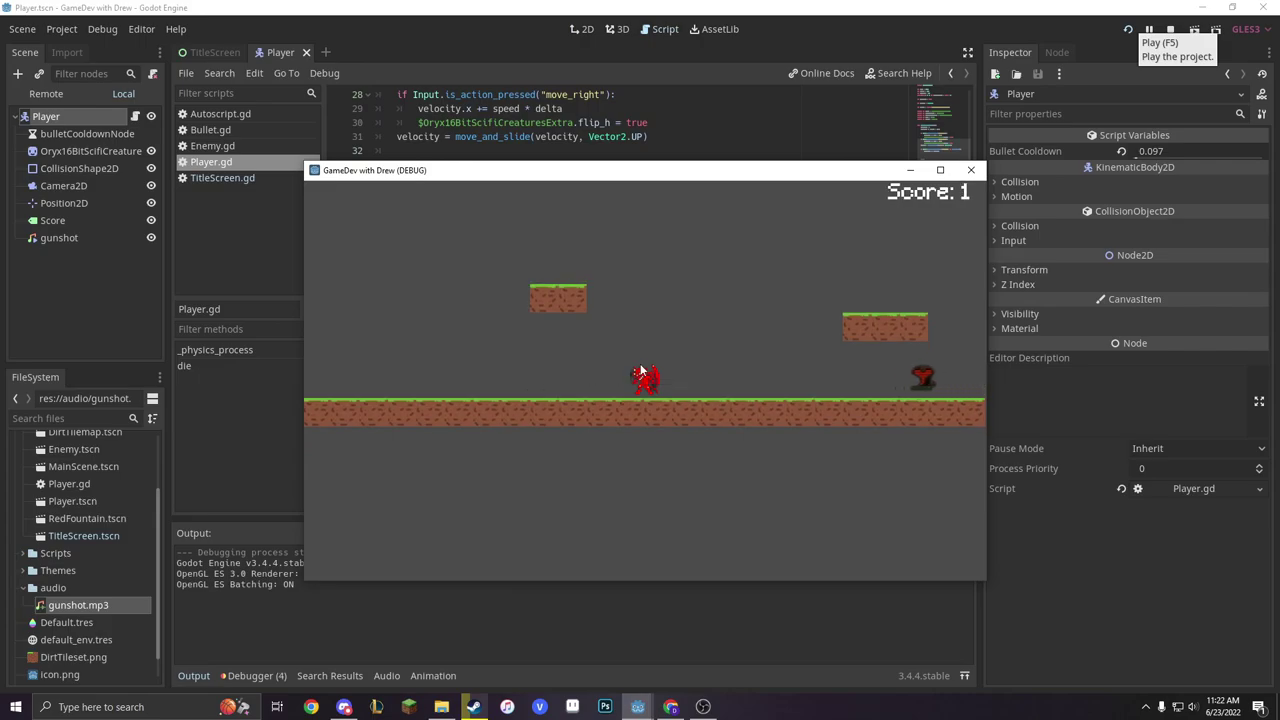
pyautogui.press('Right')
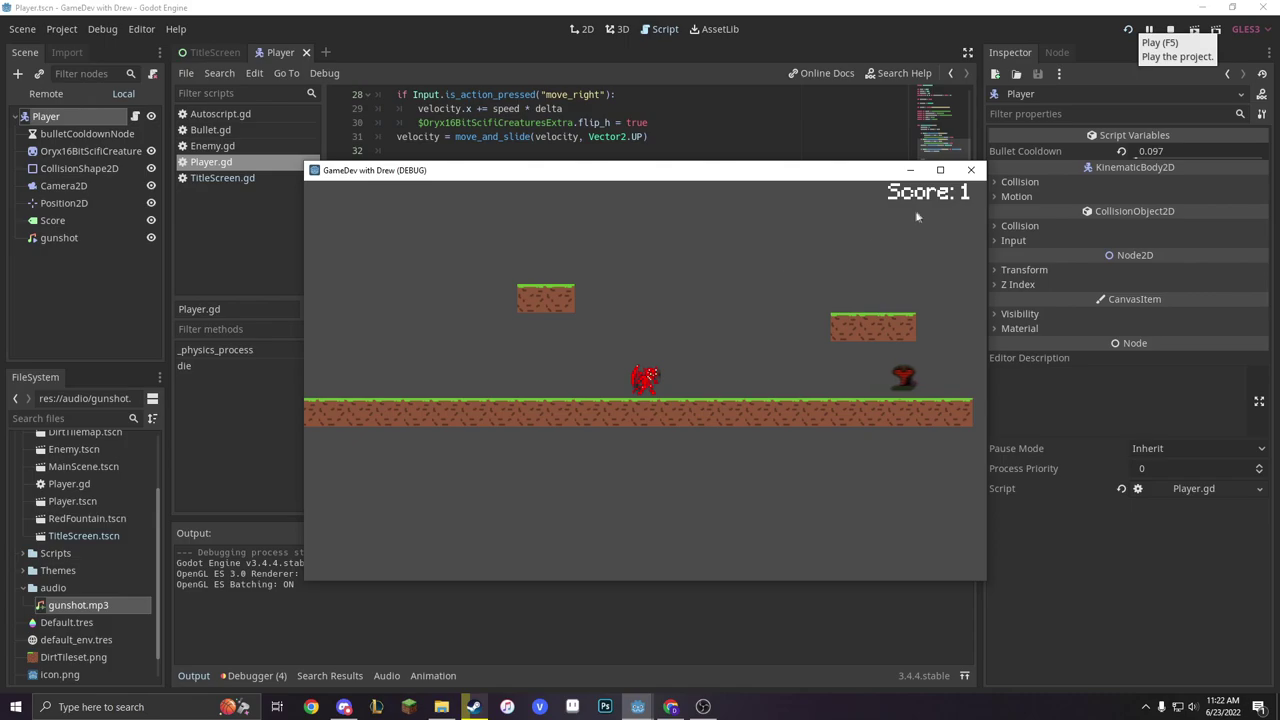
pyautogui.click(970, 170)
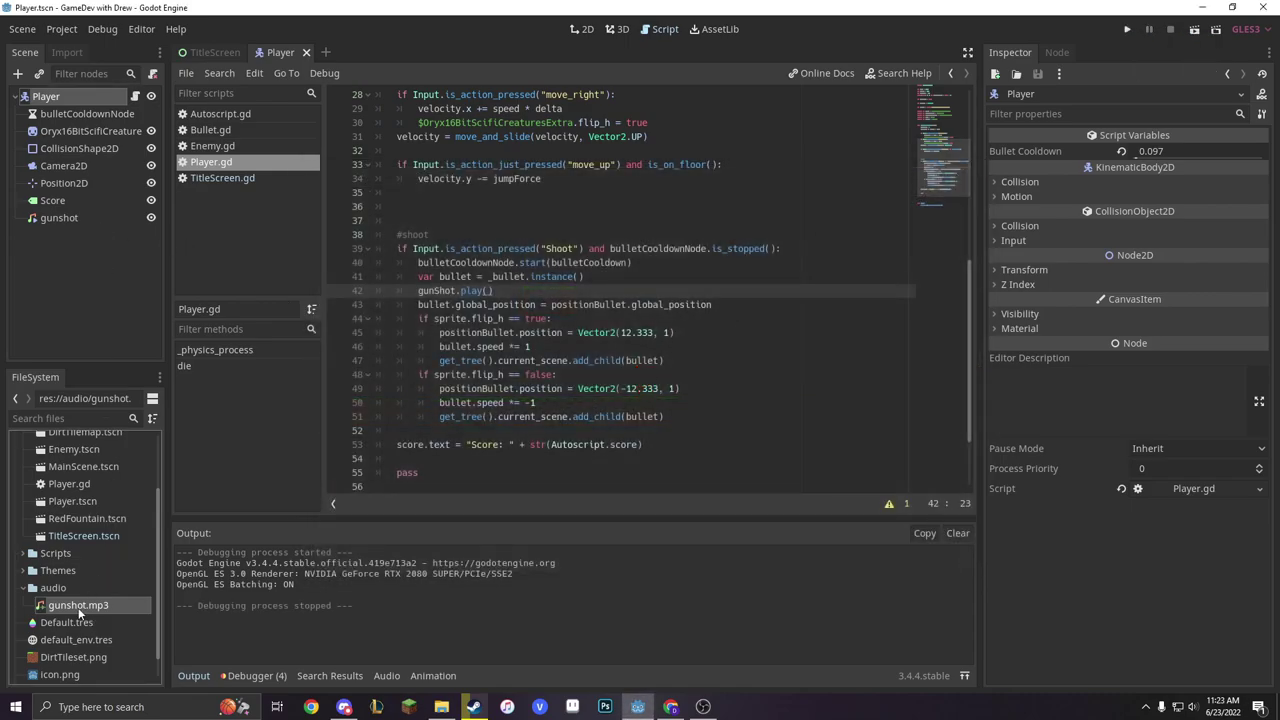
# Step: Reimport gunshot.mp3 with Loop unchecked in the Import settings
pyautogui.click(72, 53)
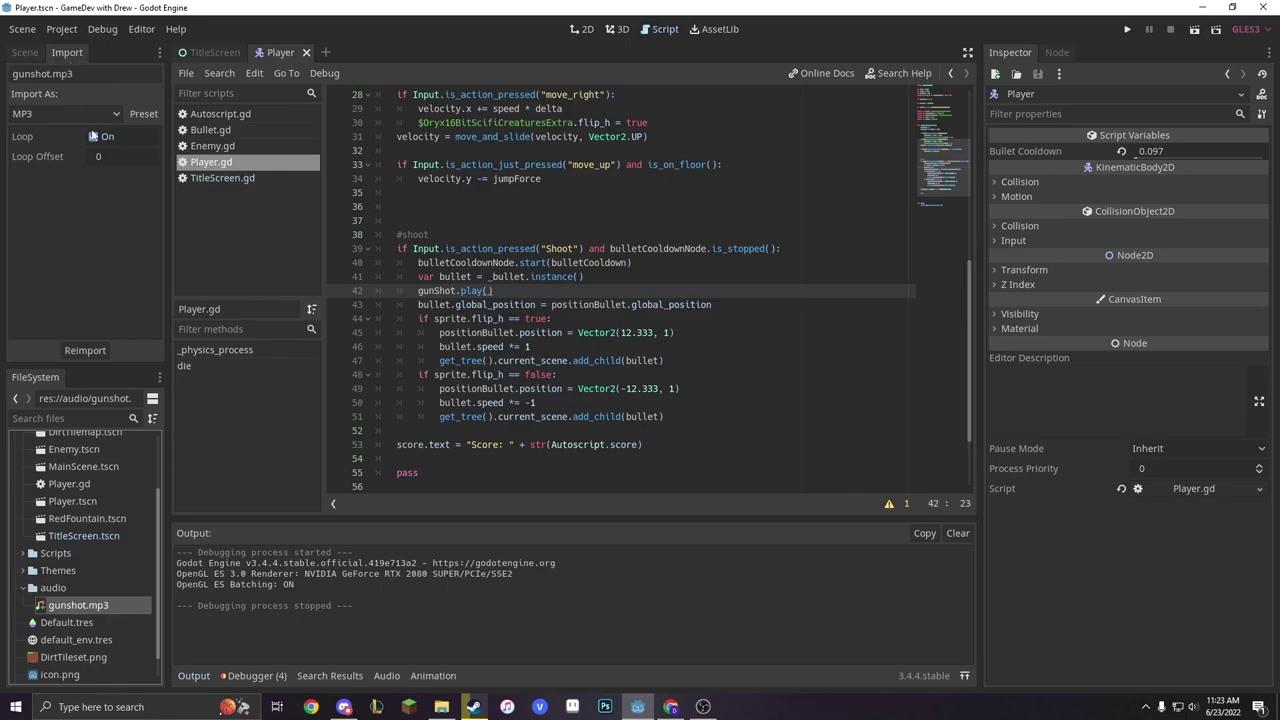
pyautogui.click(94, 137)
pyautogui.click(99, 350)
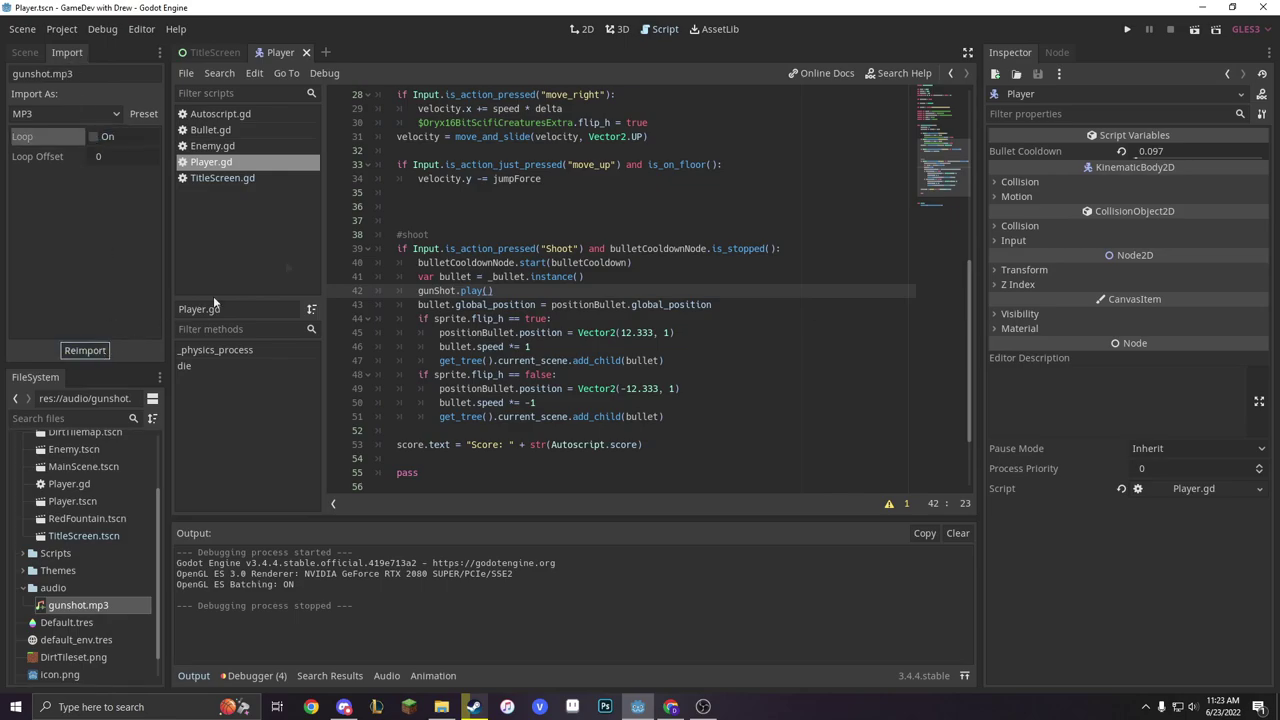
# Step: Run the game again and shoot both enemies, bringing the score to 2
pyautogui.click(1127, 29)
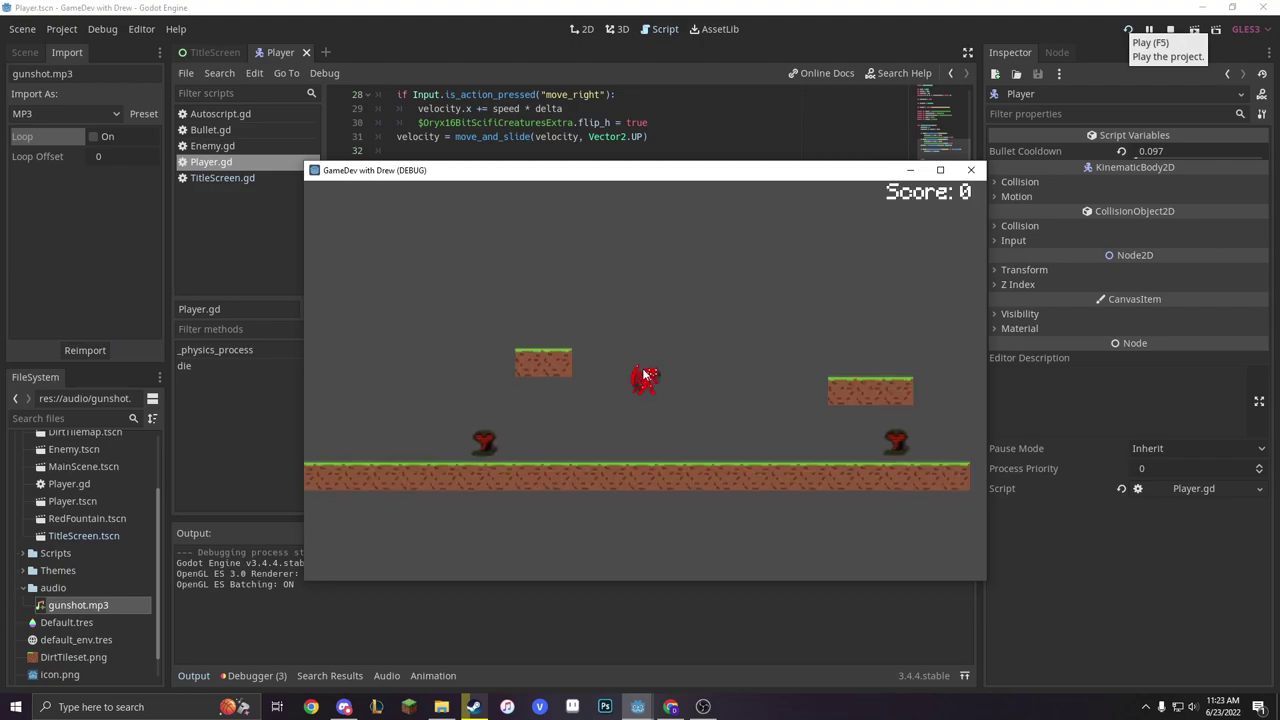
pyautogui.click(645, 376)
pyautogui.press('Left')
pyautogui.click(648, 376)
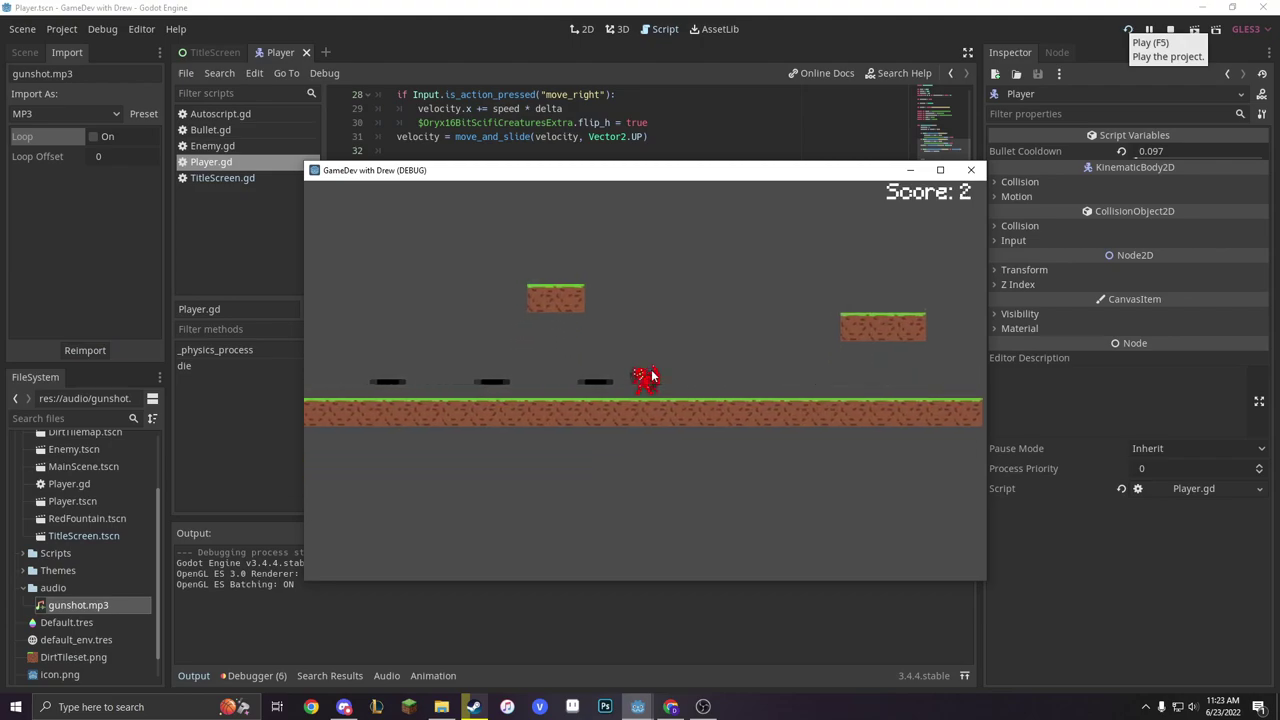
pyautogui.press('Right')
pyautogui.press('Up')
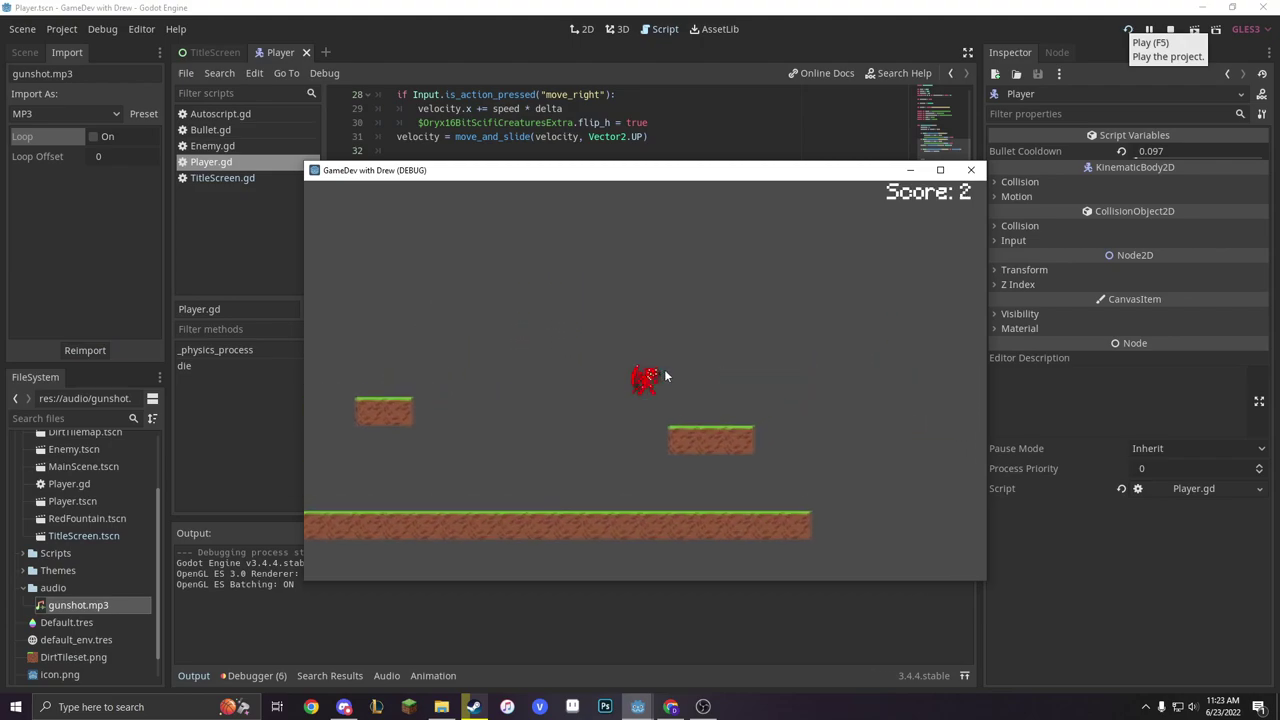